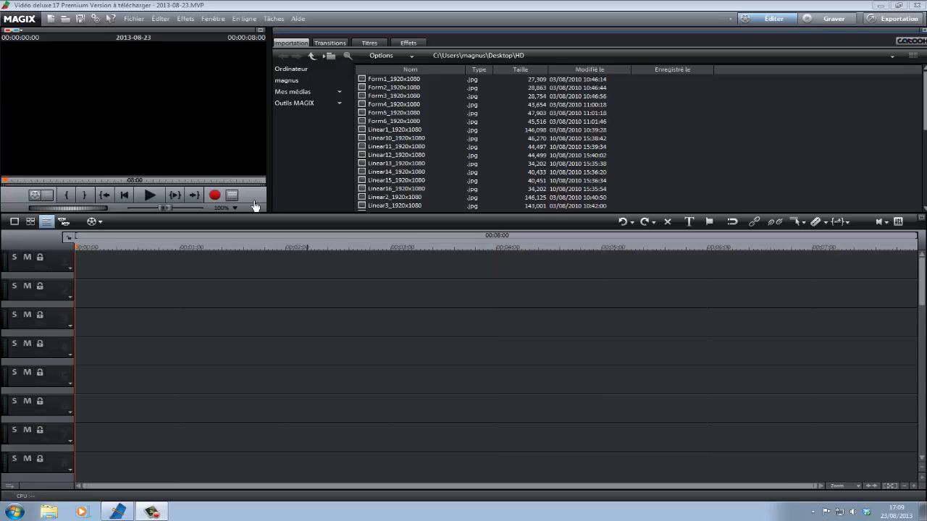
Step: Place the video Larva - Larvatar 1 (Ep #11) from the Bureau folder at the start of track 1 without adjusting the film settings
{"action": "left_click", "coordinate": [295, 81]}
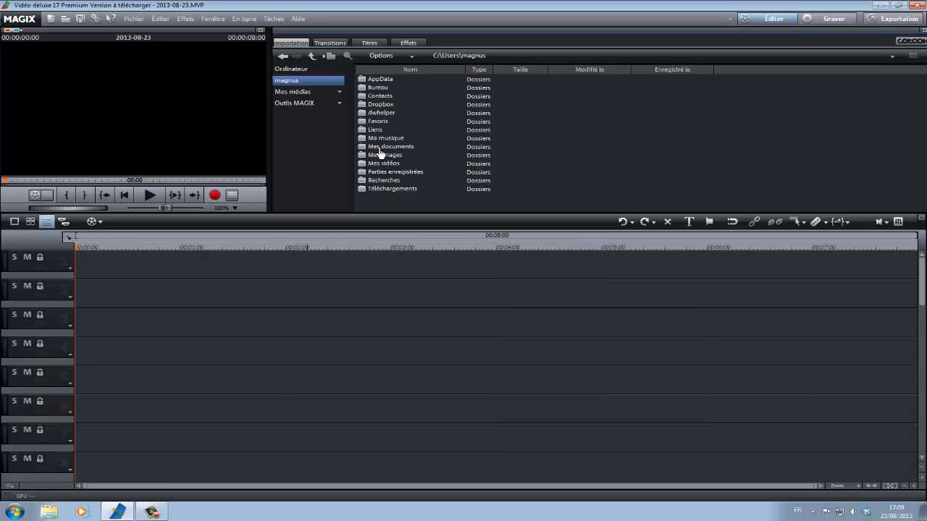
{"action": "double_click", "coordinate": [373, 87]}
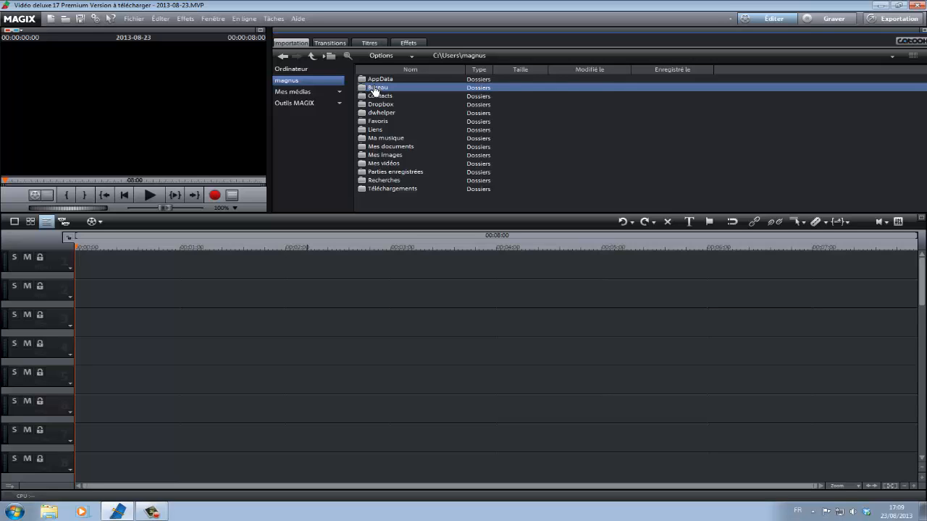
{"action": "left_click", "coordinate": [386, 190]}
{"action": "left_click_drag", "start_coordinate": [386, 194], "coordinate": [108, 275]}
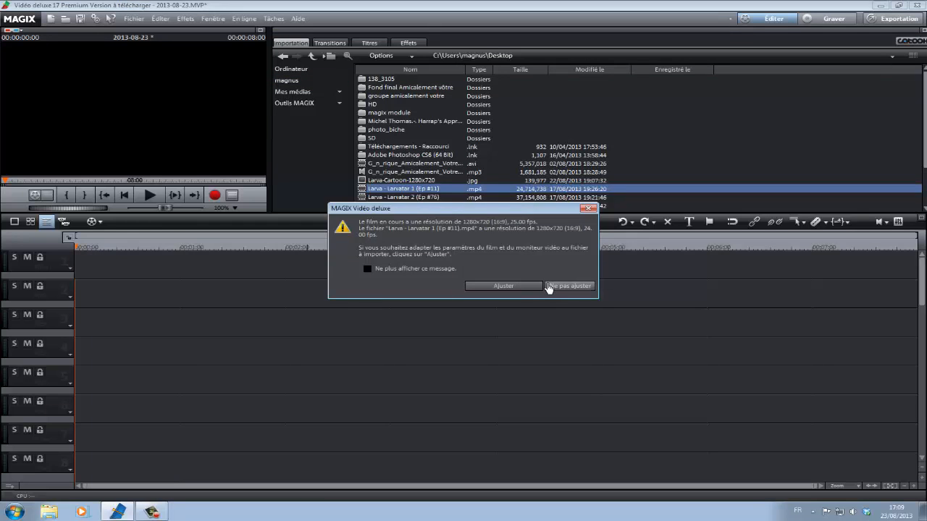
{"action": "left_click", "coordinate": [551, 286]}
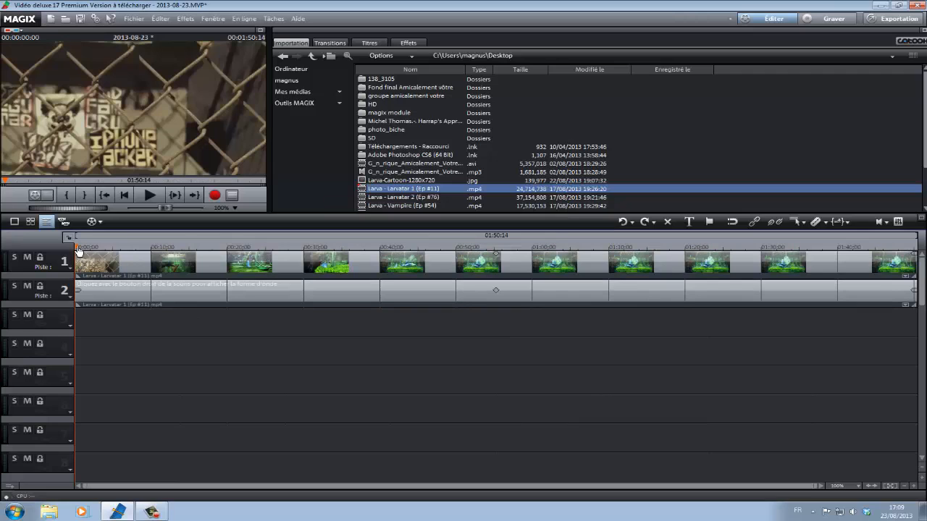
Step: Split the clip at 00:00:19:24, delete the part before the cut and shift the remainder to the start of the timeline
{"action": "left_click_drag", "start_coordinate": [77, 257], "coordinate": [228, 254]}
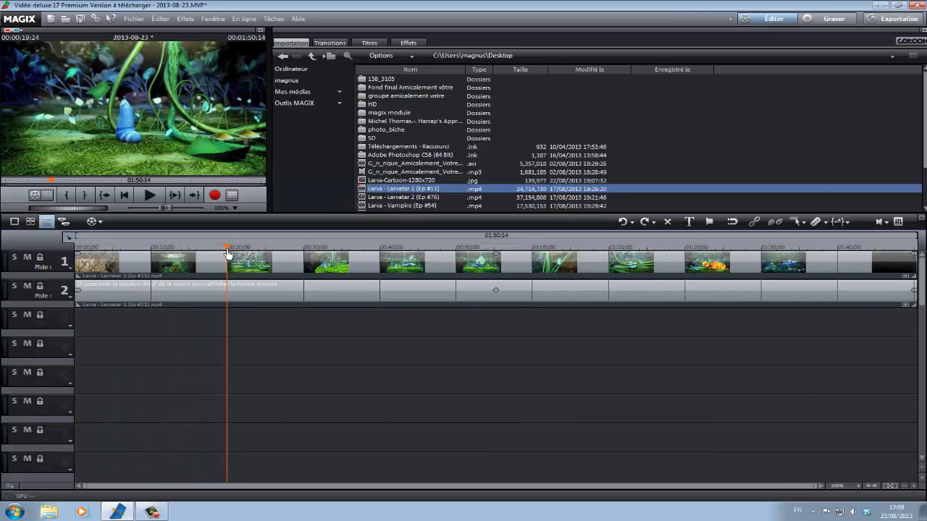
{"action": "left_click", "coordinate": [818, 221]}
{"action": "left_click", "coordinate": [220, 269]}
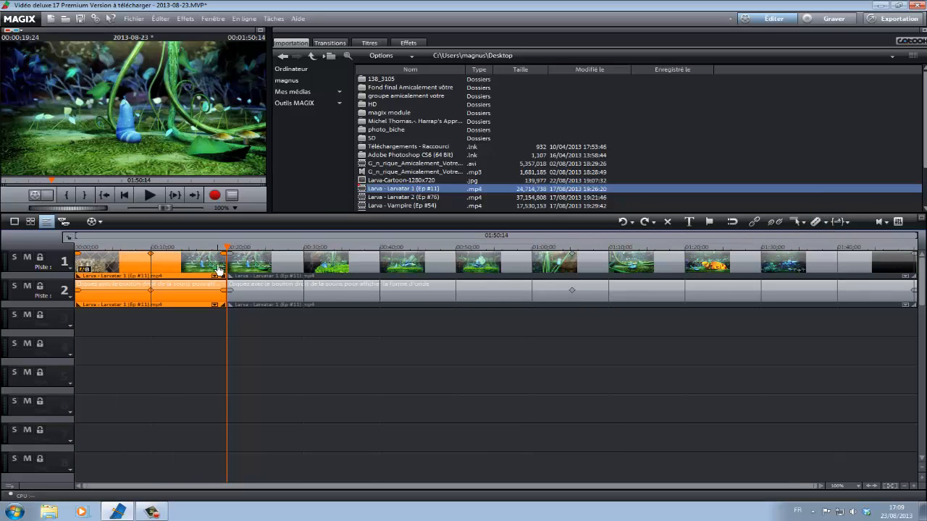
{"action": "key", "text": "Delete"}
{"action": "left_click_drag", "start_coordinate": [497, 268], "coordinate": [347, 263]}
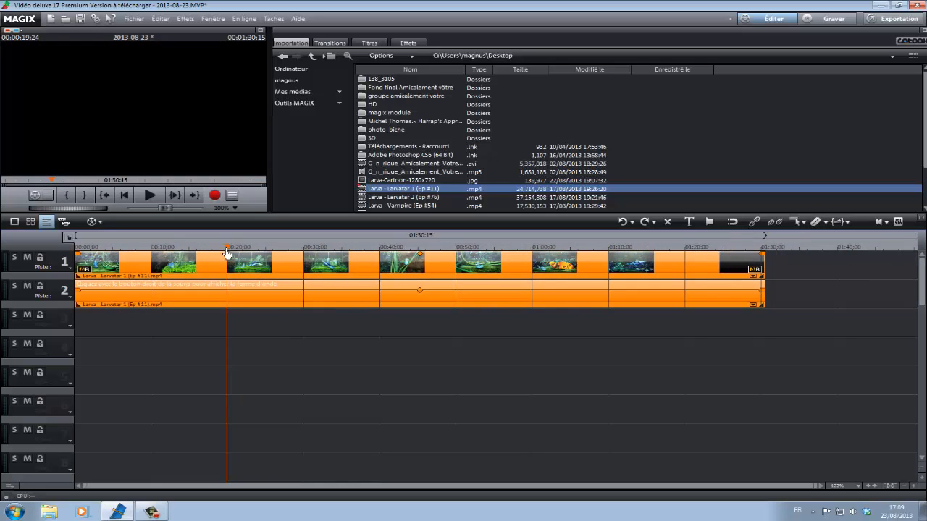
Step: Split the Larvatar 1 clip at 00:00:32:01 and delete everything after the cut
{"action": "left_click_drag", "start_coordinate": [227, 253], "coordinate": [319, 251]}
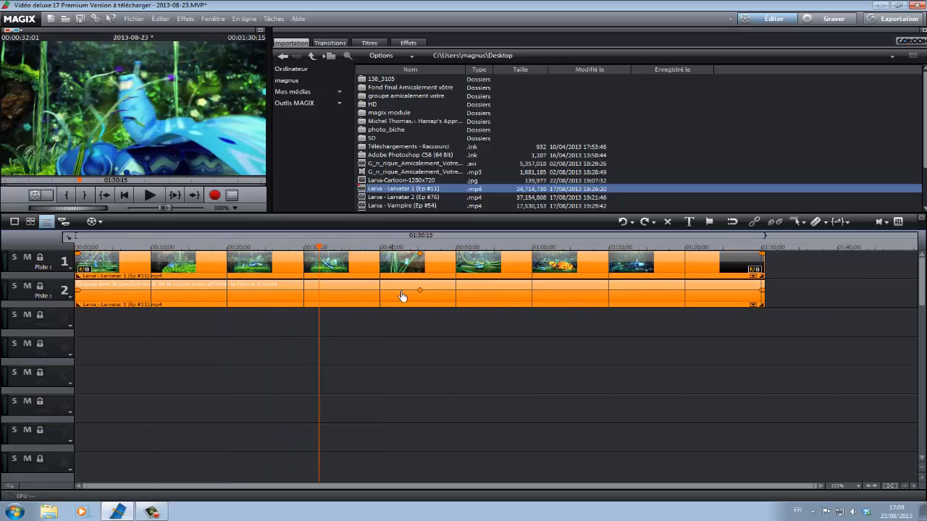
{"action": "left_click", "coordinate": [812, 224]}
{"action": "key", "text": "Delete"}
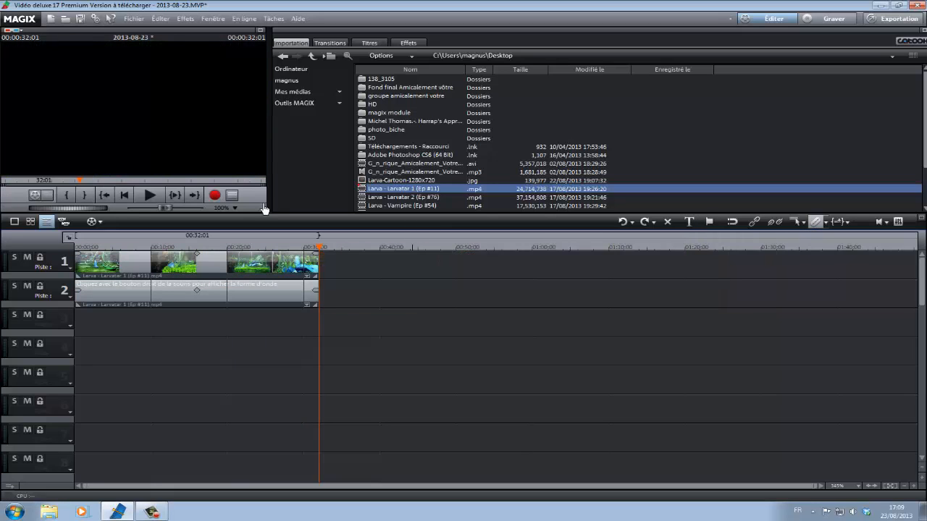
Step: Add Larva - Larvatar 2 (Ep #76) at the start of track 3 and cut away its opening up to 00:00:19:21
{"action": "left_click_drag", "start_coordinate": [407, 197], "coordinate": [100, 359]}
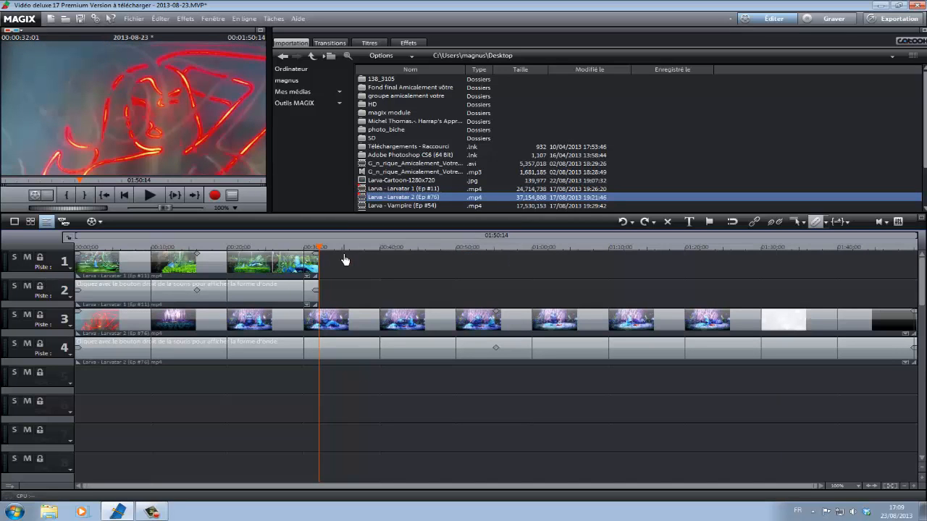
{"action": "left_click_drag", "start_coordinate": [319, 248], "coordinate": [226, 247]}
{"action": "left_click", "coordinate": [138, 332]}
{"action": "left_click", "coordinate": [816, 222]}
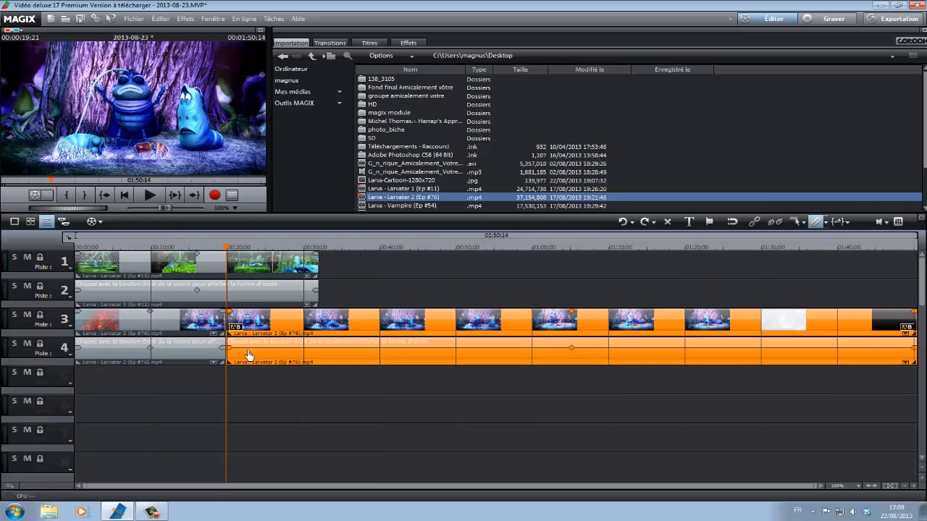
{"action": "left_click", "coordinate": [156, 343]}
{"action": "key", "text": "Delete"}
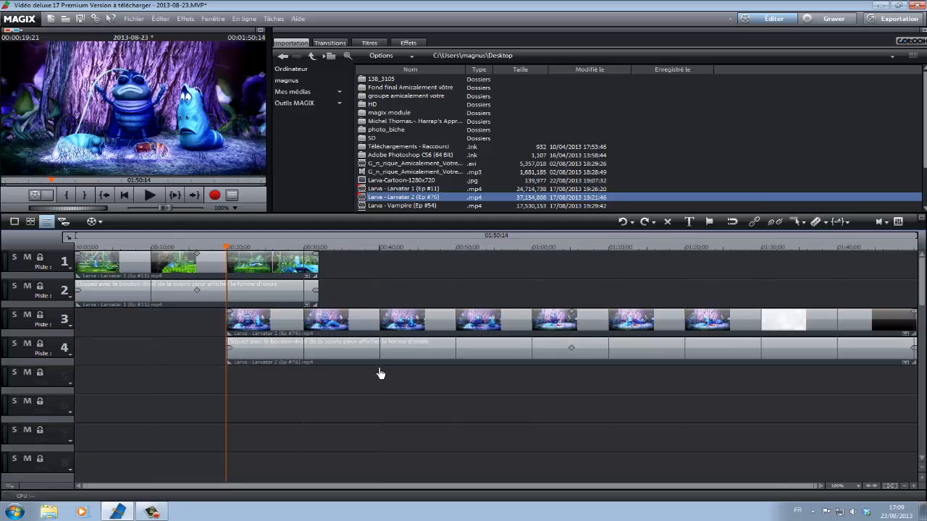
Step: Shift the Larvatar 2 clip to the timeline start and trim its end to match the end of the Larvatar 1 clip
{"action": "left_click_drag", "start_coordinate": [413, 356], "coordinate": [261, 356]}
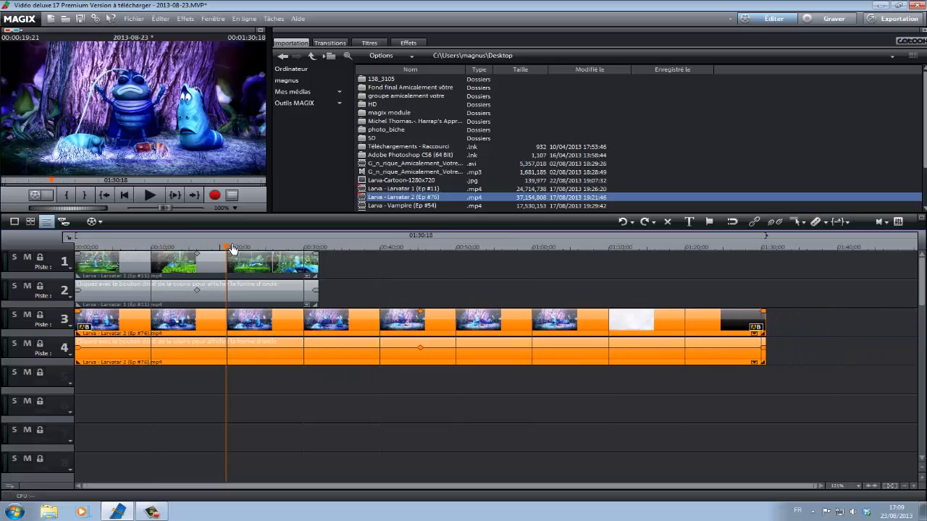
{"action": "left_click_drag", "start_coordinate": [225, 250], "coordinate": [319, 248]}
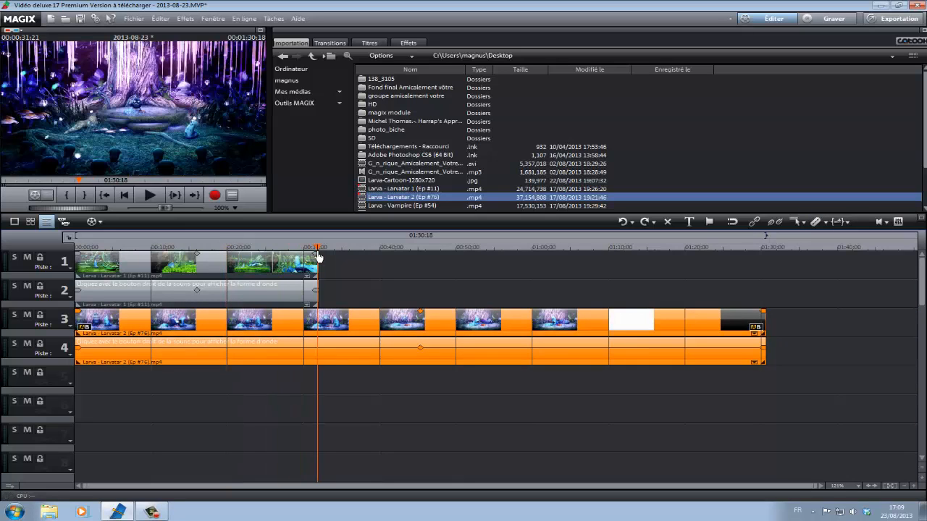
{"action": "left_click", "coordinate": [817, 224]}
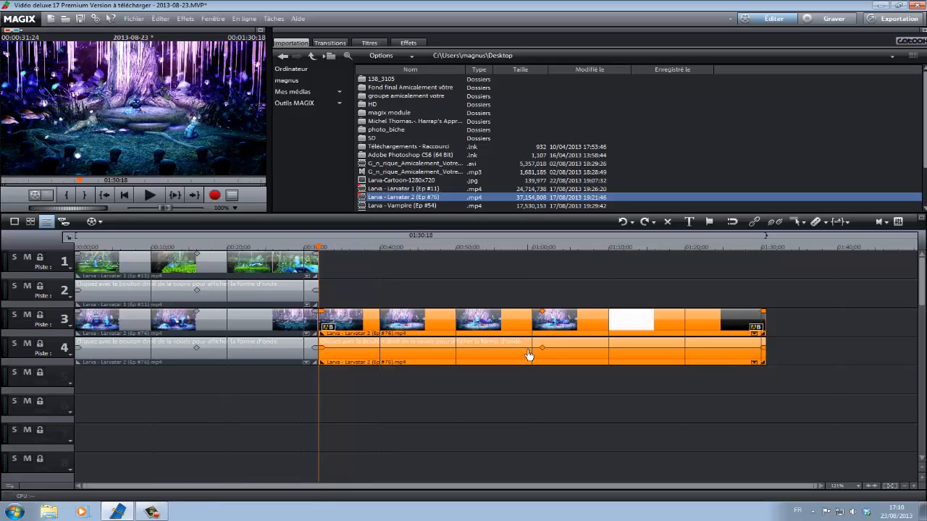
{"action": "key", "text": "Delete"}
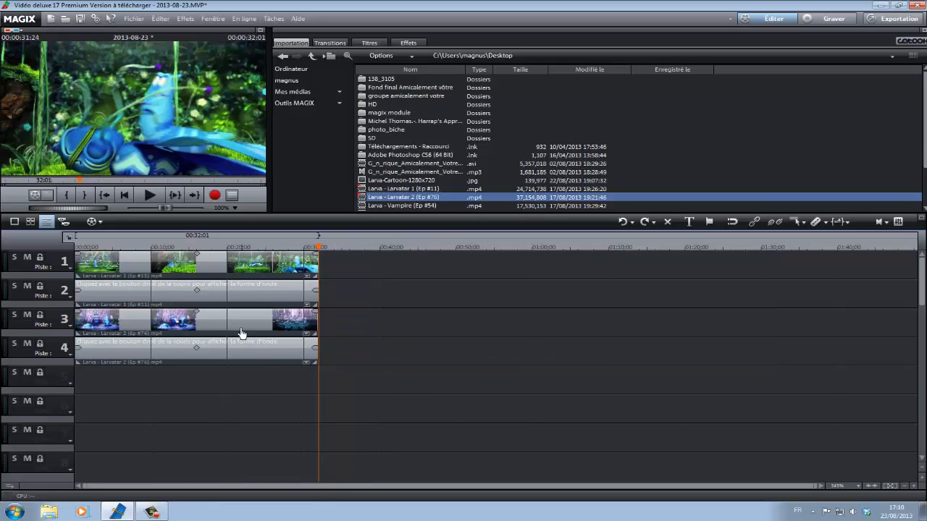
Step: Move the Larvatar 2 clip down to tracks 4 and 5, then ungroup the Larvatar 1 clip and delete its audio
{"action": "left_click_drag", "start_coordinate": [237, 331], "coordinate": [233, 341]}
{"action": "left_click", "coordinate": [229, 304]}
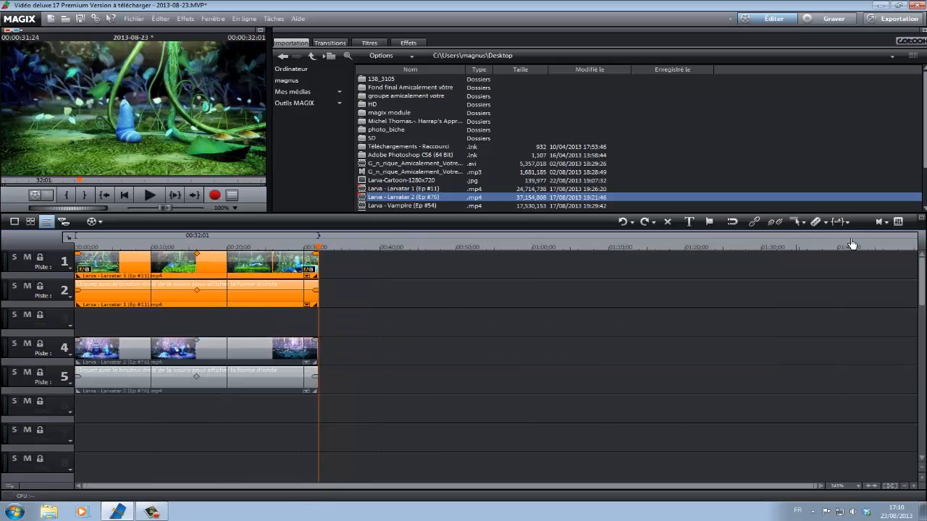
{"action": "left_click", "coordinate": [774, 222]}
{"action": "left_click", "coordinate": [312, 297]}
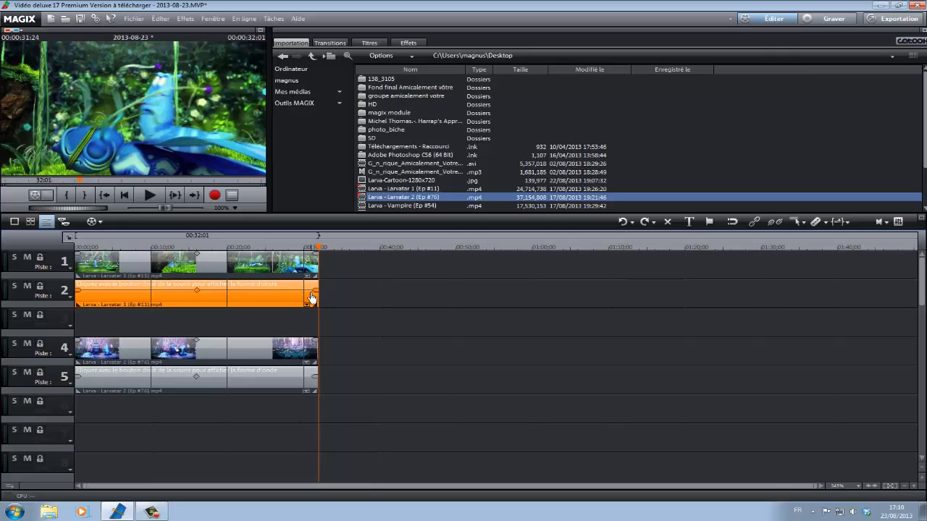
{"action": "key", "text": "Delete"}
Step: Ungroup the Larvatar 2 clip, delete its audio and move its video up to track 3
{"action": "left_click", "coordinate": [244, 368]}
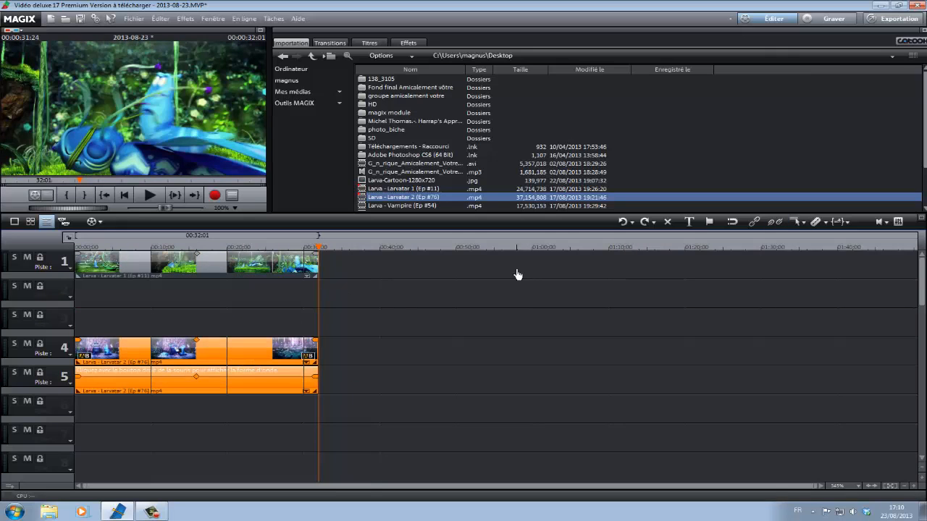
{"action": "left_click", "coordinate": [775, 224]}
{"action": "left_click", "coordinate": [302, 382]}
{"action": "key", "text": "Delete"}
{"action": "left_click_drag", "start_coordinate": [284, 354], "coordinate": [279, 334]}
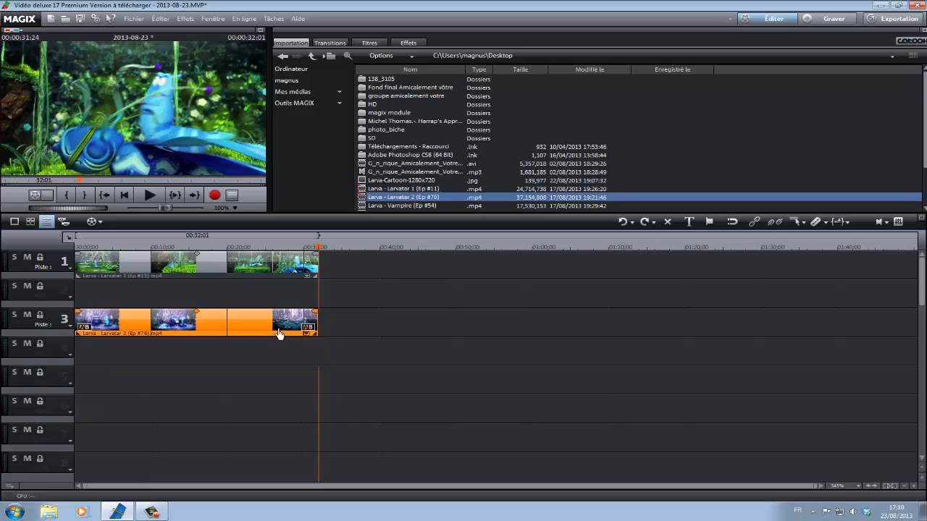
{"action": "left_click", "coordinate": [250, 300]}
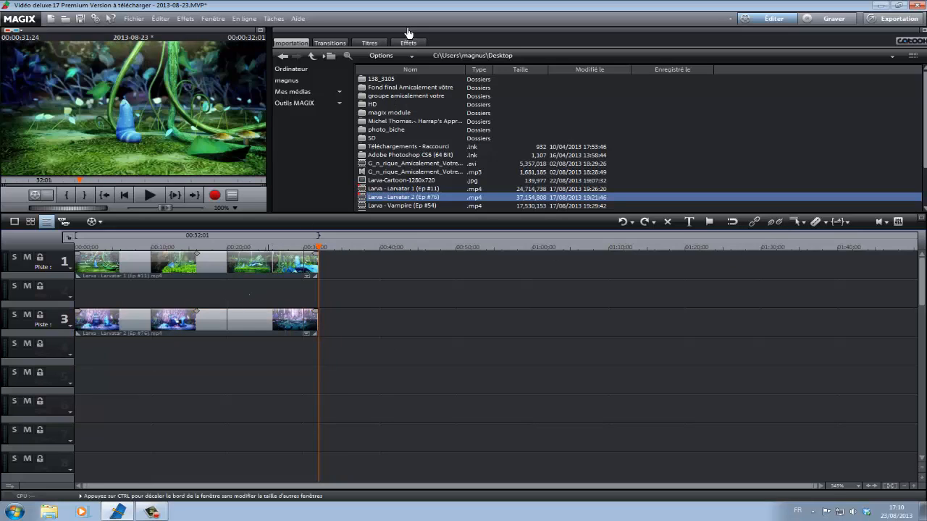
Step: Open the HD folder inside Bureau and display its images as large icons (Grands icones)
{"action": "left_click", "coordinate": [289, 82]}
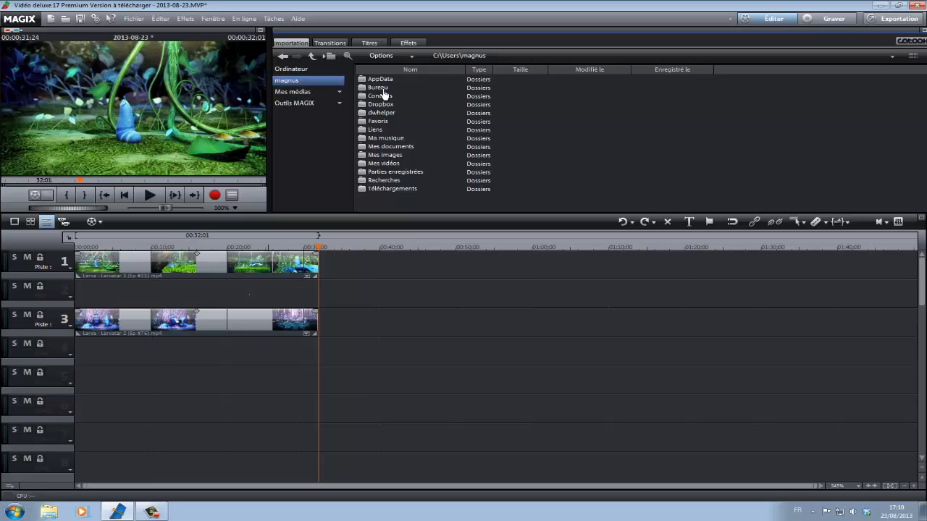
{"action": "double_click", "coordinate": [379, 88]}
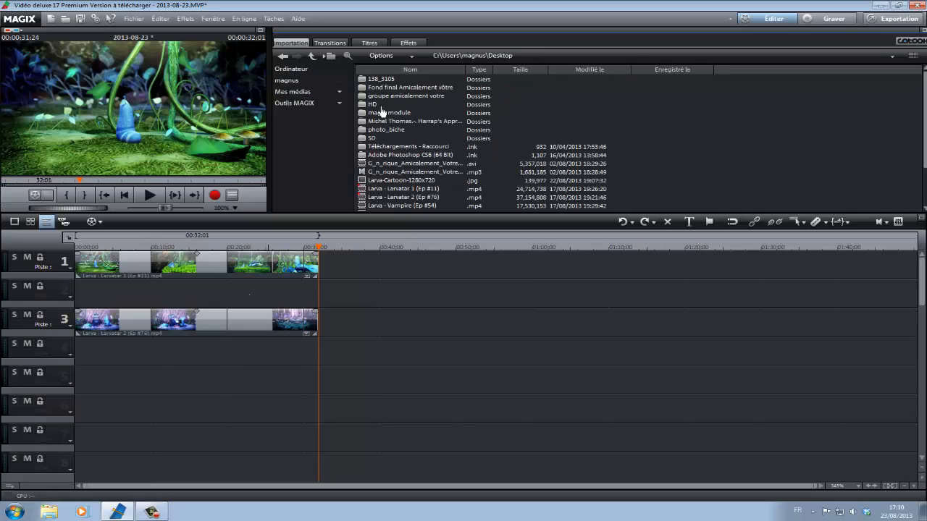
{"action": "double_click", "coordinate": [372, 105]}
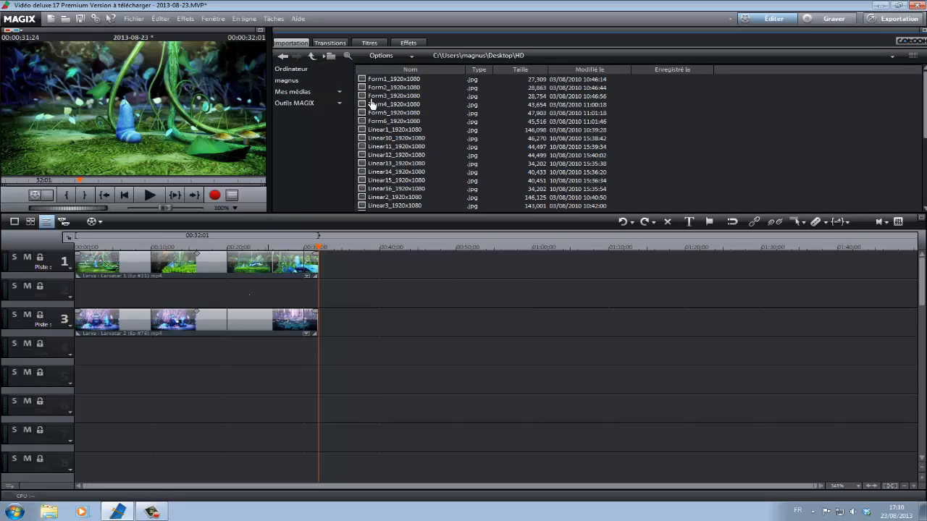
{"action": "left_click", "coordinate": [912, 56]}
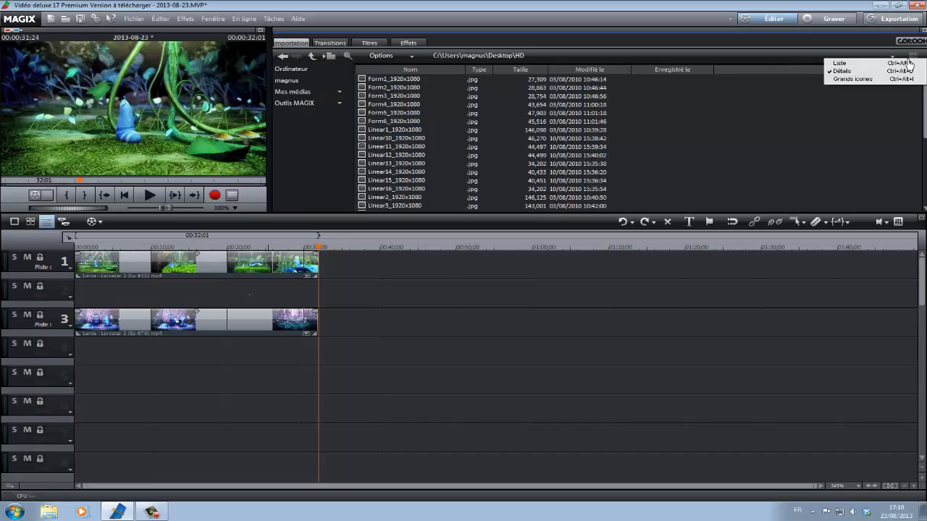
{"action": "left_click", "coordinate": [854, 79]}
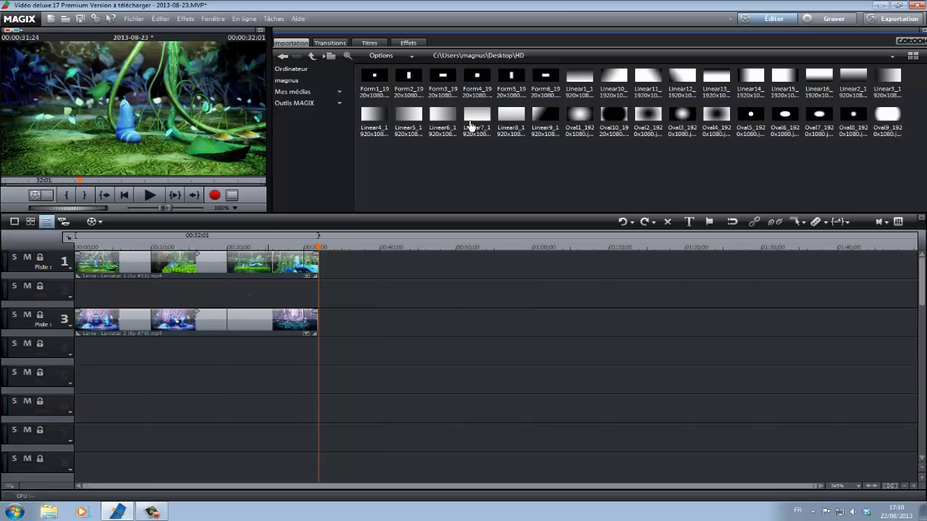
Step: Place the gradient image Linear7_1920x1080 on track 2 between the two videos, spanning their full length
{"action": "left_click", "coordinate": [482, 117]}
{"action": "left_click_drag", "start_coordinate": [435, 171], "coordinate": [323, 296]}
{"action": "left_click", "coordinate": [129, 298]}
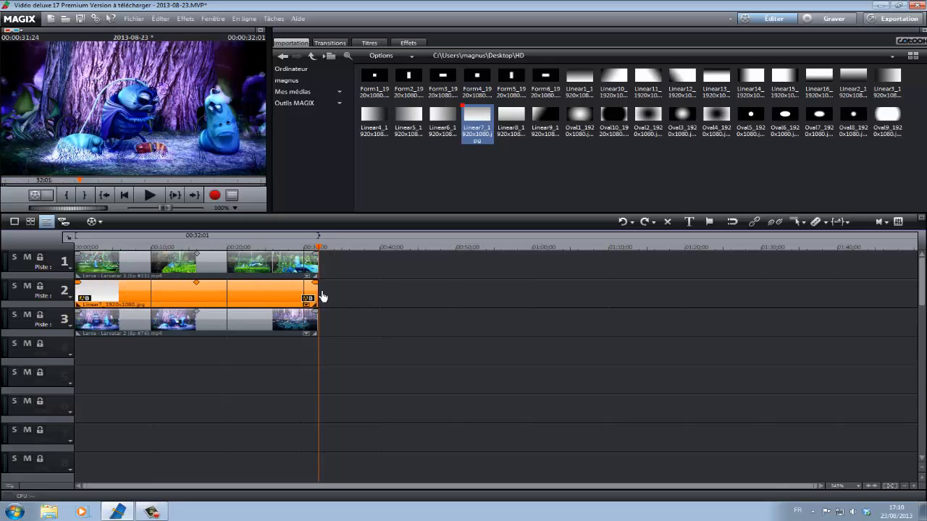
{"action": "left_click", "coordinate": [433, 436]}
Step: Apply the Alpha chroma key (Clé de chrominance) to the Linear7 image on track 2
{"action": "left_click", "coordinate": [167, 299]}
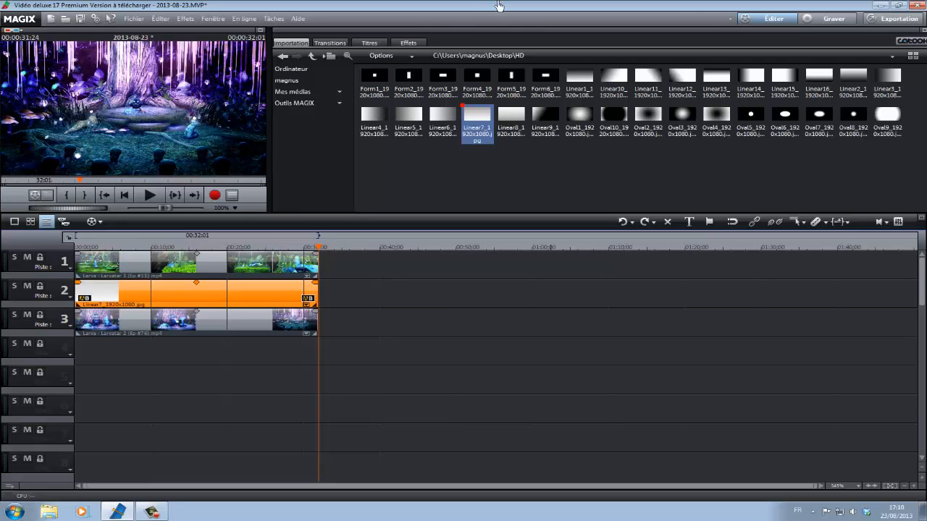
{"action": "left_click", "coordinate": [410, 43]}
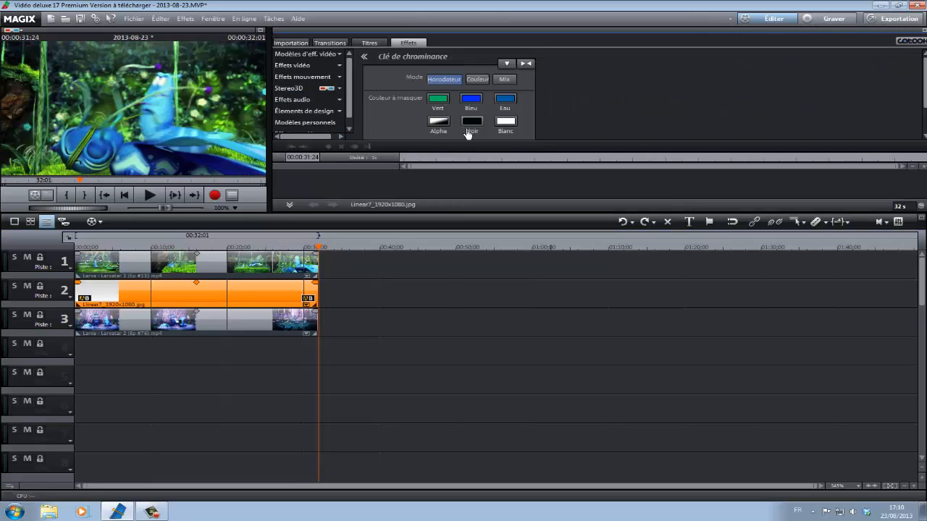
{"action": "left_click", "coordinate": [438, 122]}
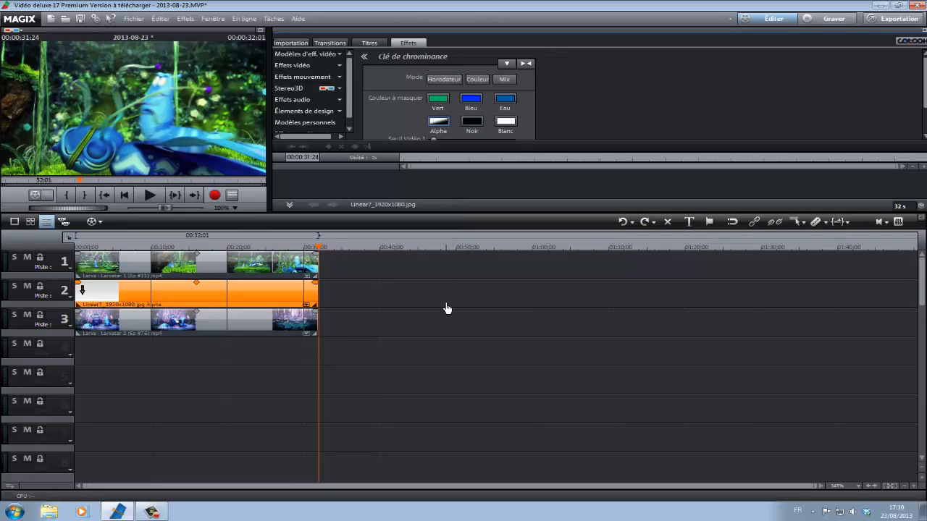
Step: Preview the blended videos in the maximised monitor, playing from about 00:00:14:14
{"action": "left_click", "coordinate": [209, 334]}
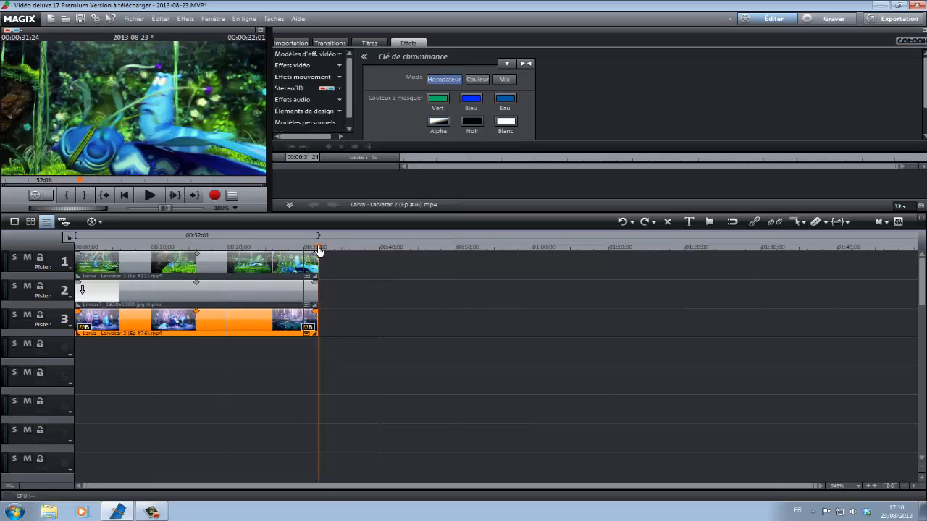
{"action": "left_click_drag", "start_coordinate": [318, 249], "coordinate": [186, 252]}
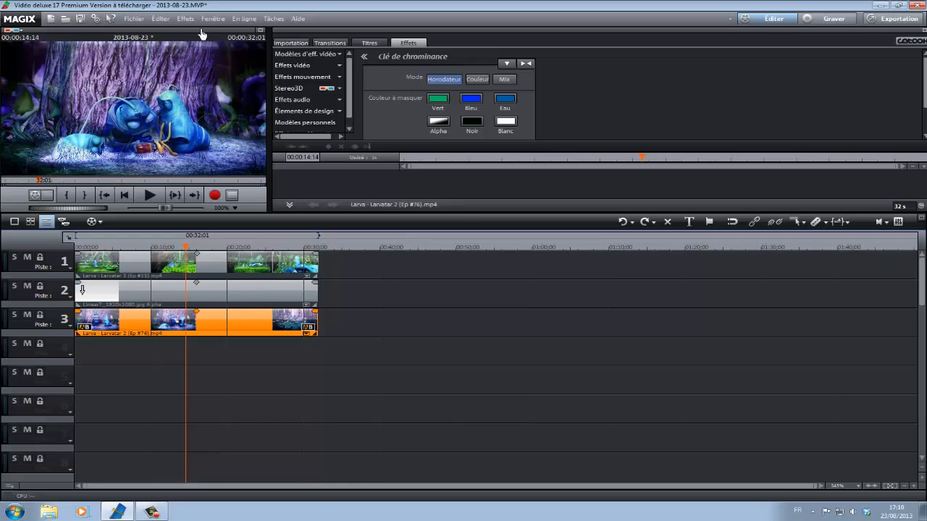
{"action": "left_click", "coordinate": [259, 30]}
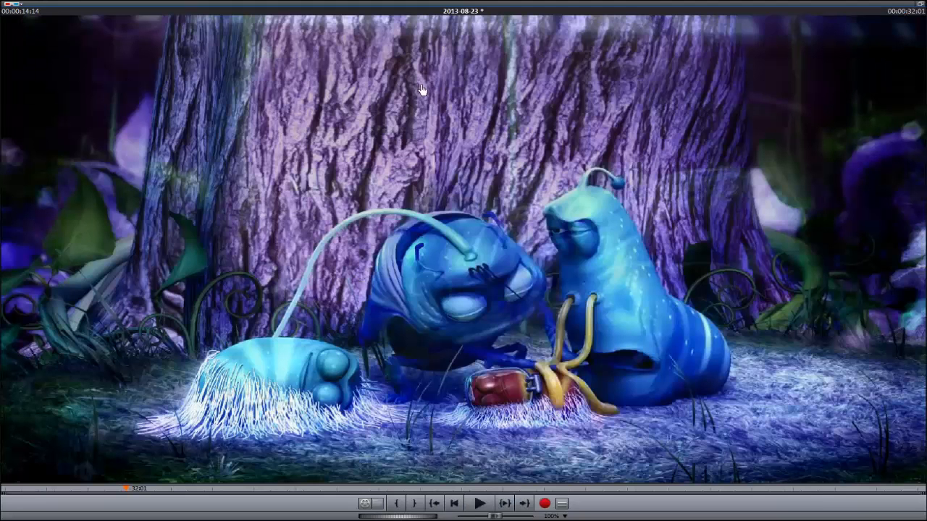
{"action": "left_click", "coordinate": [479, 507]}
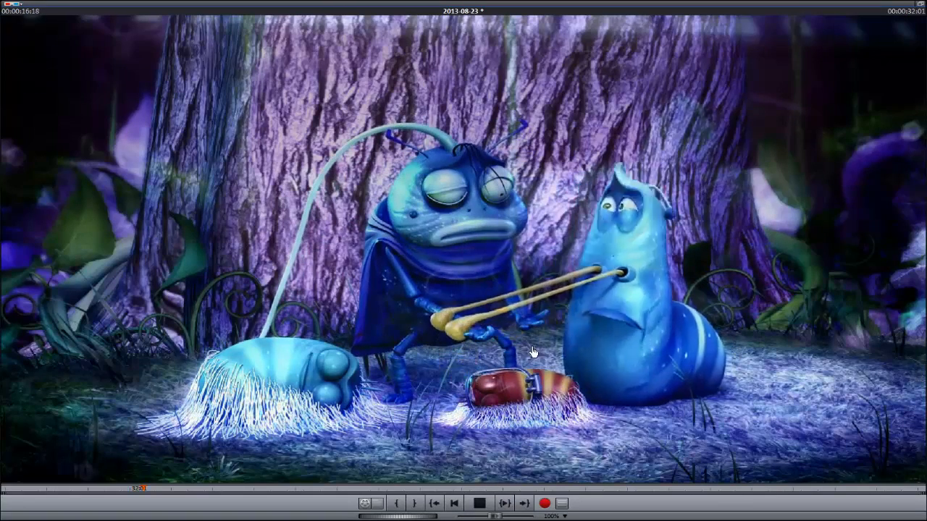
{"action": "left_click", "coordinate": [485, 505]}
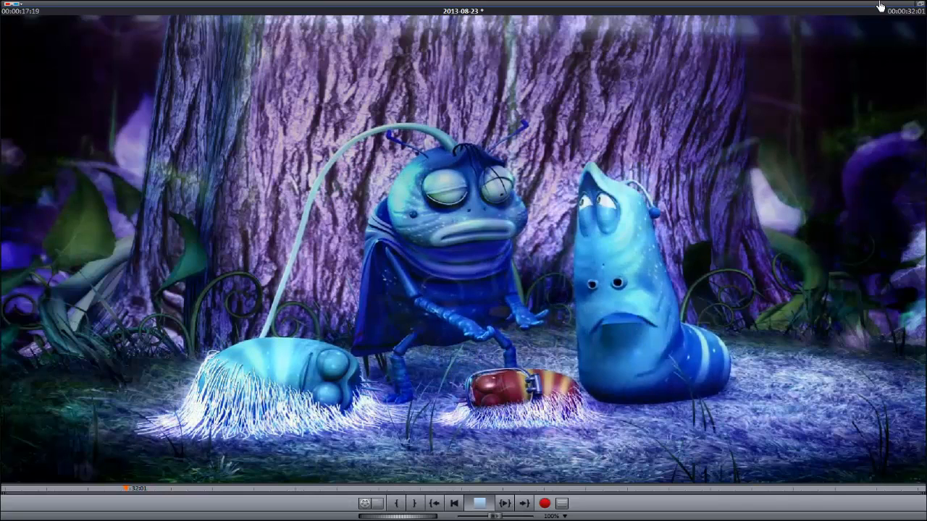
Step: Leave the maximised preview and move the track 3 video down in the frame, to about 17 px Gauche and 156 px Haut
{"action": "left_click", "coordinate": [919, 5]}
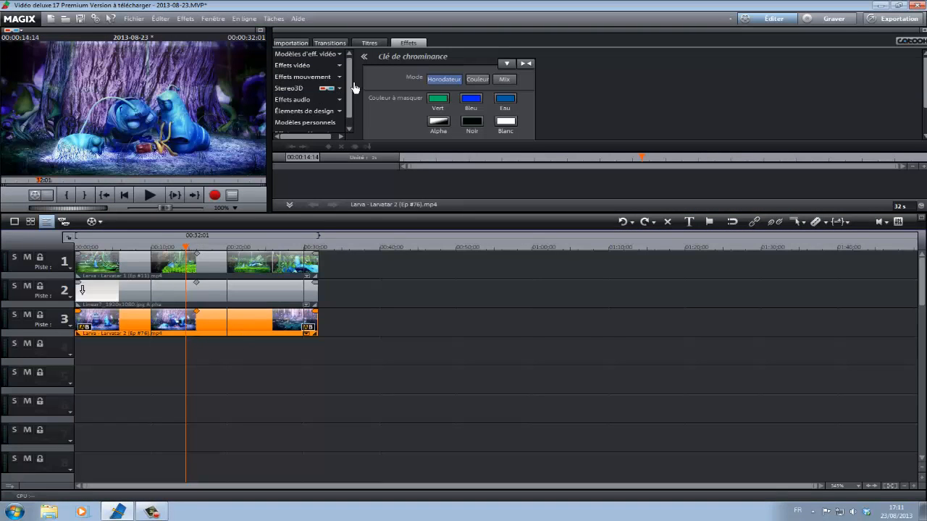
{"action": "left_click", "coordinate": [302, 76]}
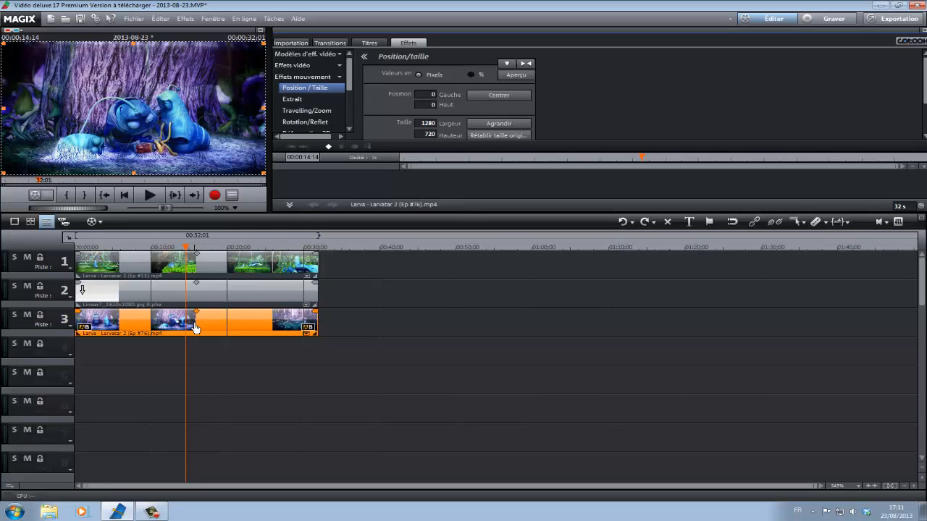
{"action": "left_click_drag", "start_coordinate": [163, 116], "coordinate": [163, 147]}
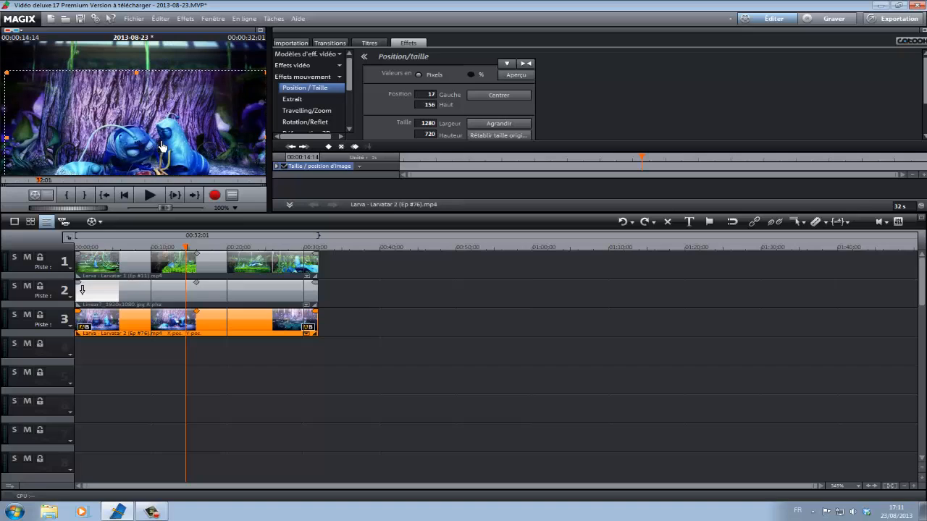
Step: Move the track 1 video up in the frame, to about 6 px Gauche and -379 px Haut
{"action": "left_click", "coordinate": [180, 278]}
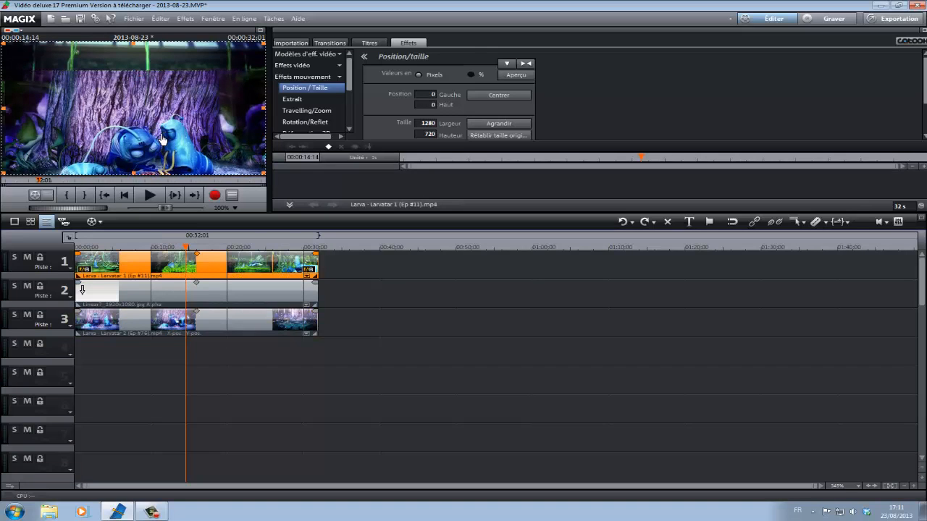
{"action": "left_click_drag", "start_coordinate": [158, 145], "coordinate": [158, 87]}
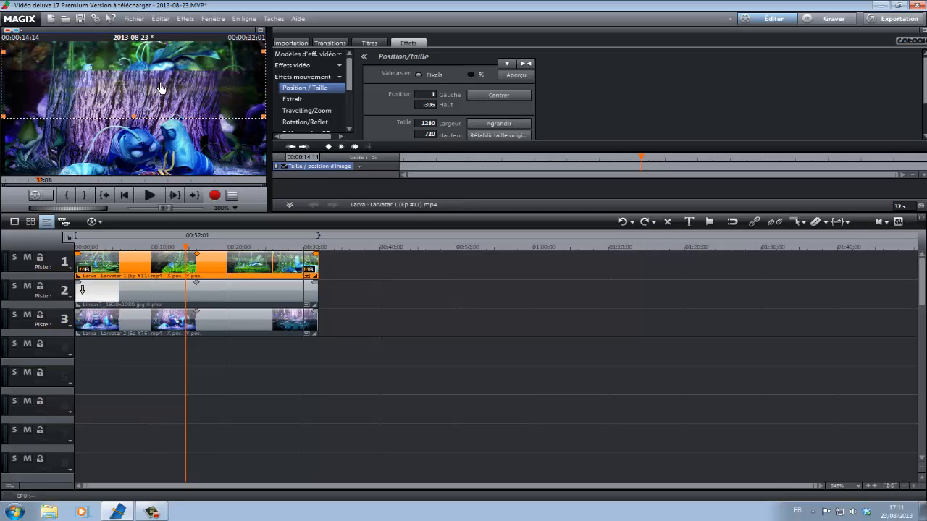
{"action": "left_click", "coordinate": [160, 88]}
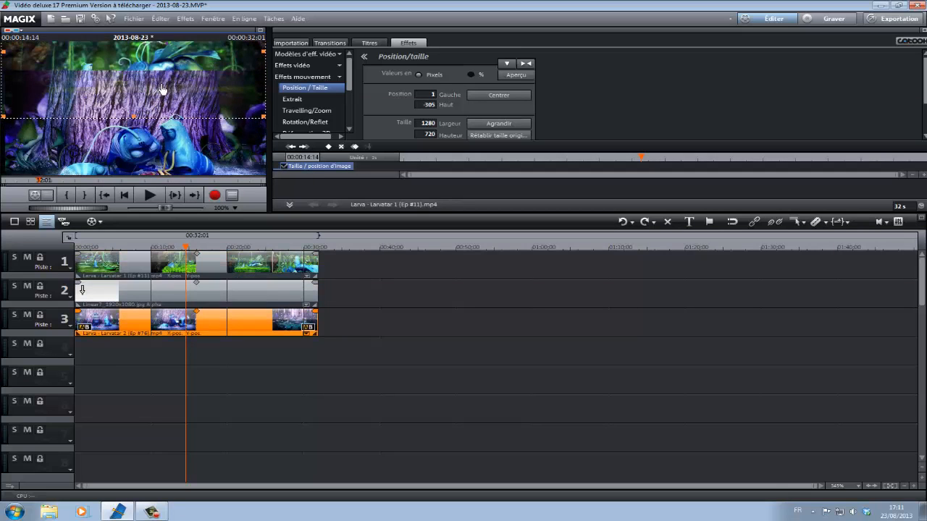
{"action": "left_click", "coordinate": [161, 259]}
{"action": "left_click_drag", "start_coordinate": [157, 86], "coordinate": [158, 78]}
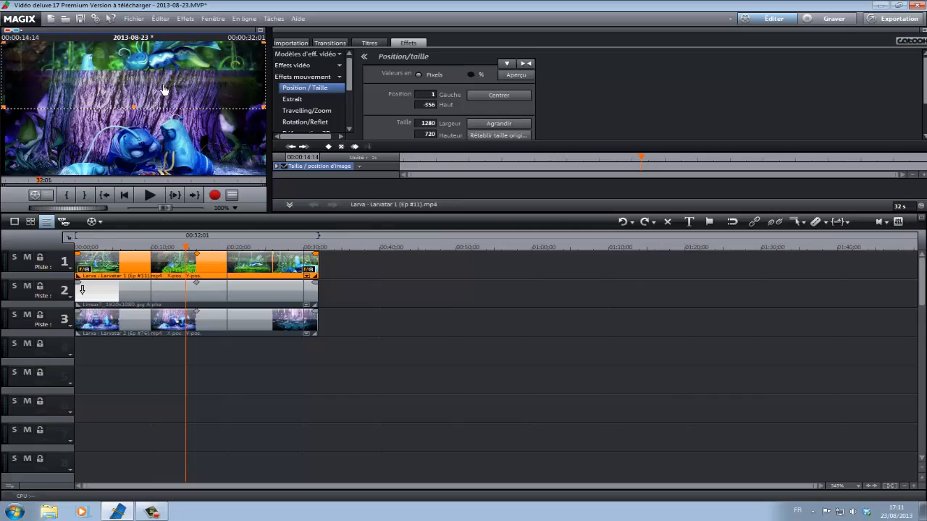
{"action": "left_click_drag", "start_coordinate": [164, 89], "coordinate": [165, 85]}
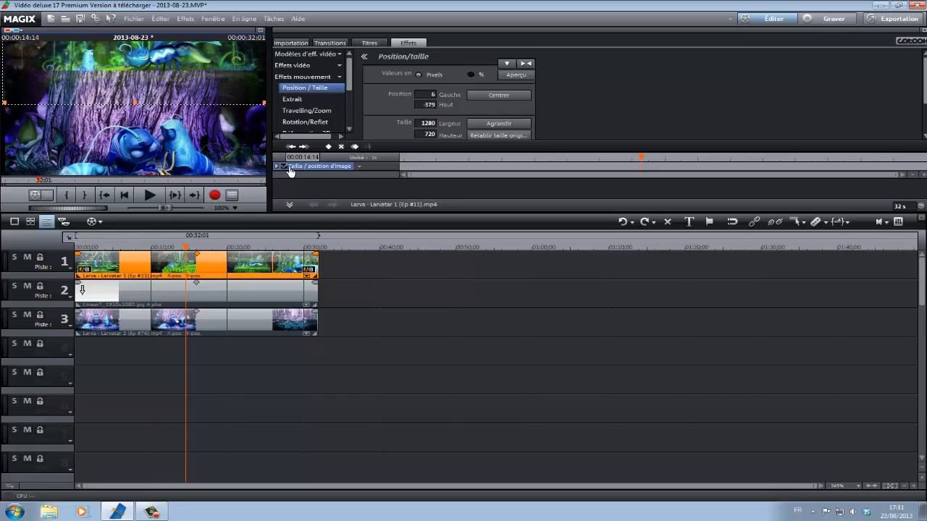
Step: Tune the Linear7 image's chroma key: Seuil Vidéo 1 just past mid-range, Seuil Vidéo 2 at about three quarters, Niveau vidéo 94
{"action": "left_click", "coordinate": [311, 65]}
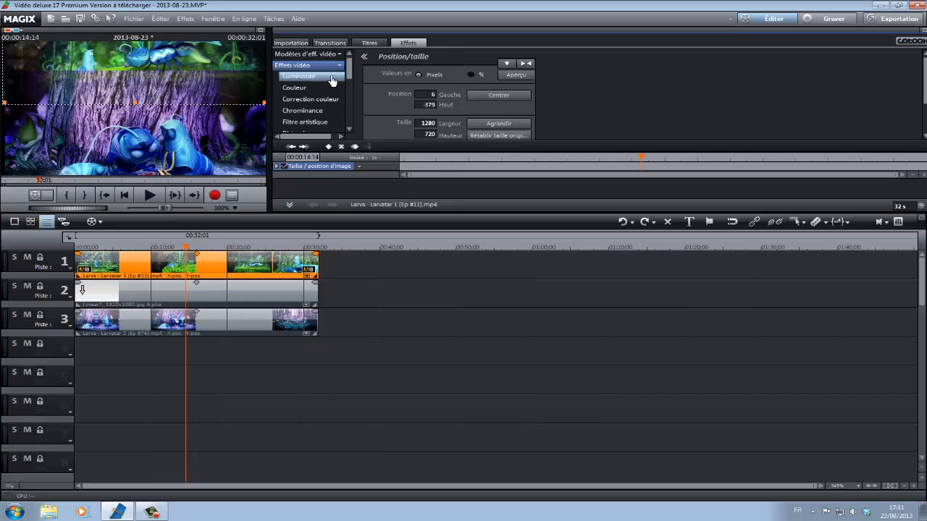
{"action": "left_click", "coordinate": [320, 112]}
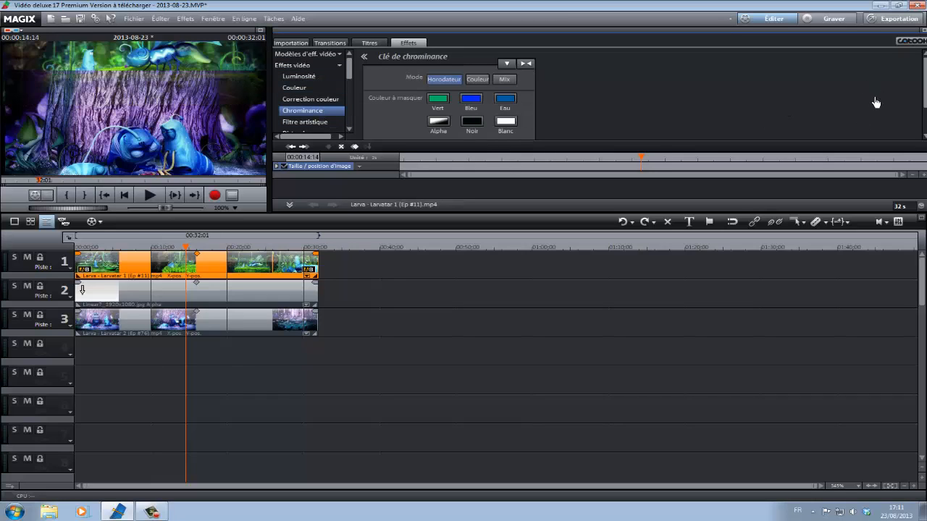
{"action": "scroll", "coordinate": [925, 87], "scroll_direction": "down", "scroll_amount": 2}
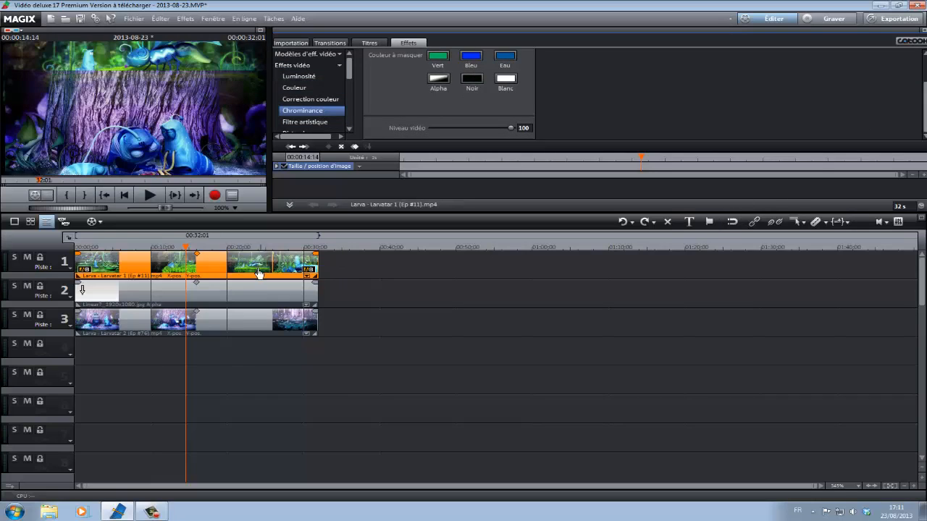
{"action": "left_click", "coordinate": [225, 296]}
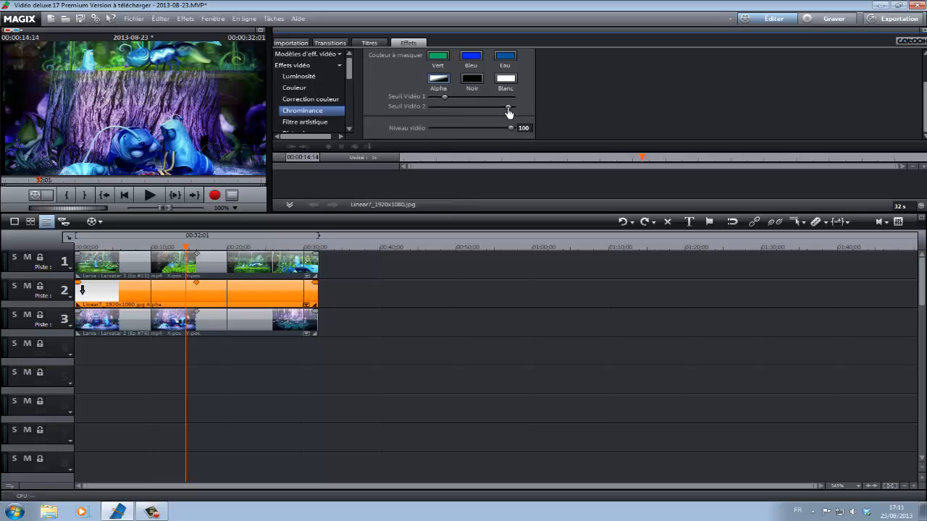
{"action": "mouse_move", "coordinate": [509, 112]}
{"action": "left_mouse_down"}
{"action": "mouse_move", "coordinate": [498, 112]}
{"action": "mouse_move", "coordinate": [513, 115]}
{"action": "left_mouse_up"}
{"action": "left_click_drag", "start_coordinate": [445, 102], "coordinate": [482, 105]}
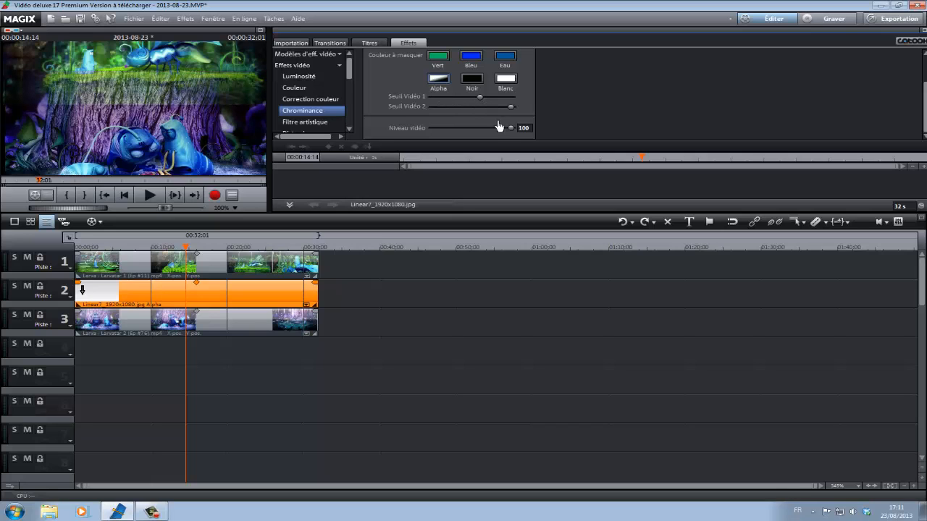
{"action": "left_click_drag", "start_coordinate": [509, 133], "coordinate": [504, 132]}
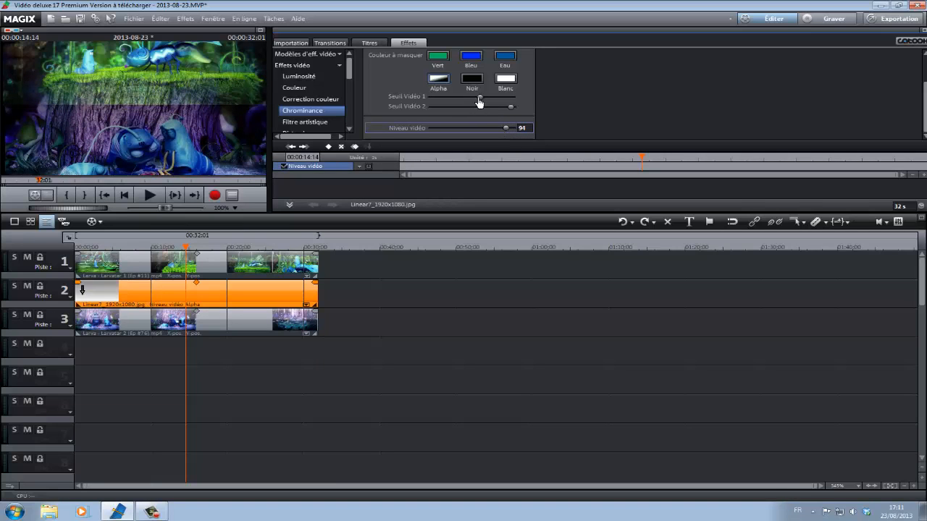
{"action": "left_click_drag", "start_coordinate": [478, 102], "coordinate": [496, 112]}
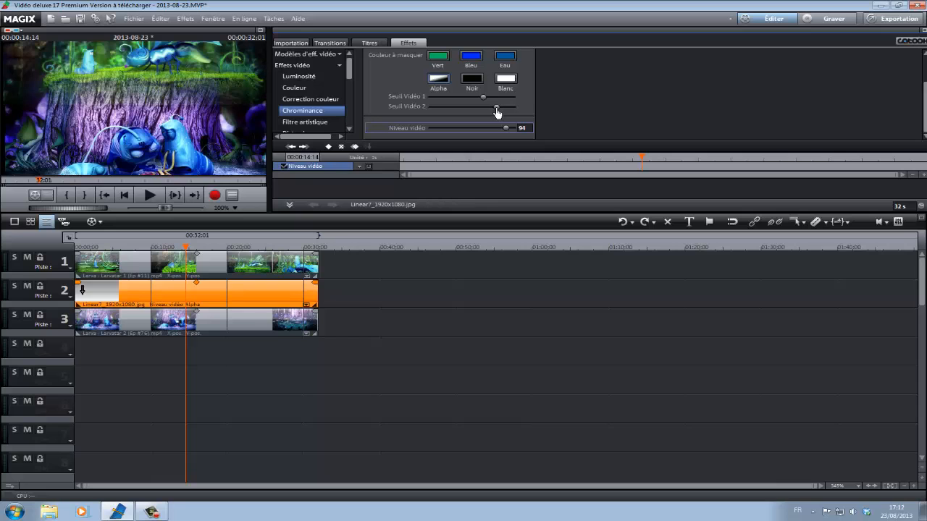
Step: Check the blend in the maximised monitor, then bring Seuil Vidéo 1 and Seuil Vidéo 2 slightly closer together
{"action": "left_click", "coordinate": [260, 30]}
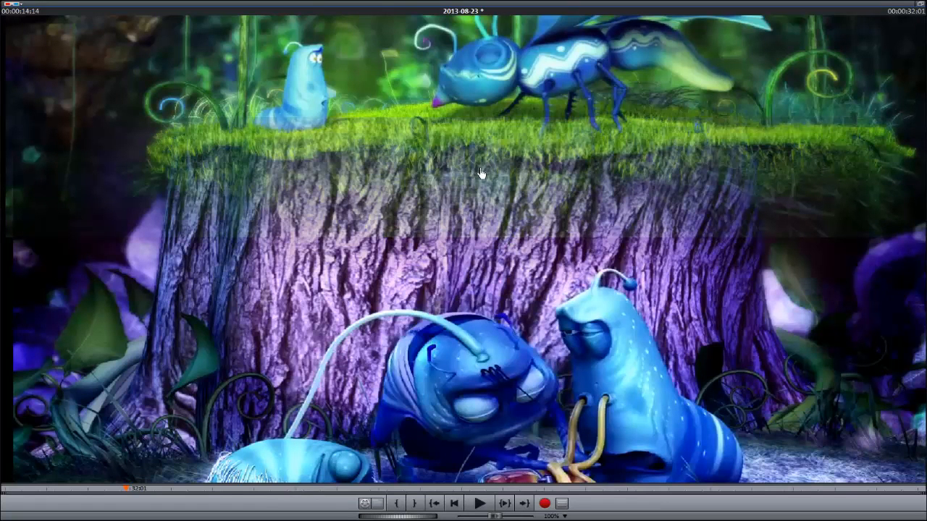
{"action": "left_click", "coordinate": [920, 5]}
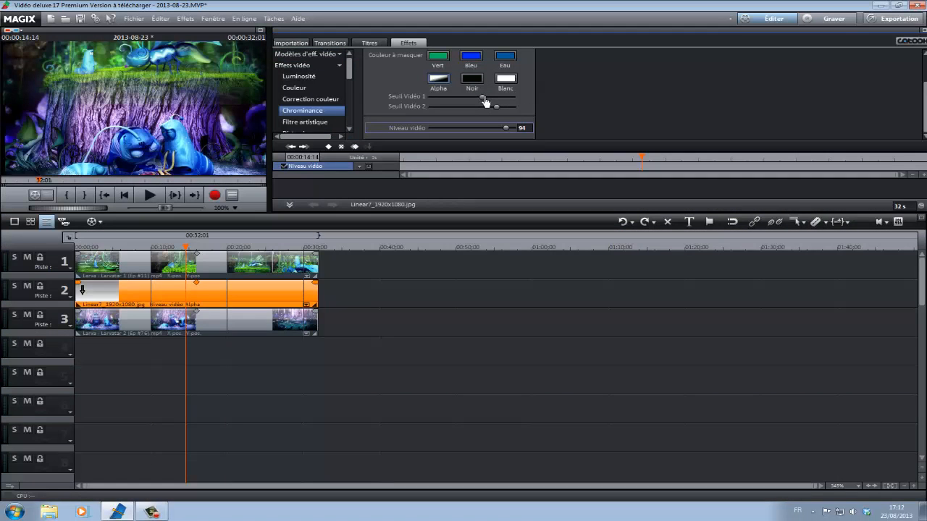
{"action": "left_click_drag", "start_coordinate": [483, 97], "coordinate": [493, 109]}
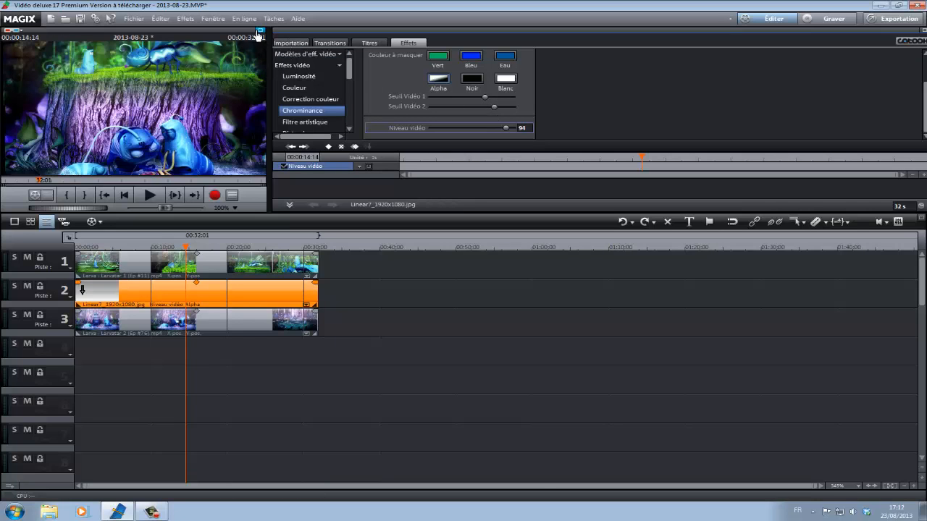
Step: Play the blended videos in the maximised monitor from 00:00:14:14, then stop and restore the normal view
{"action": "double_click", "coordinate": [257, 36]}
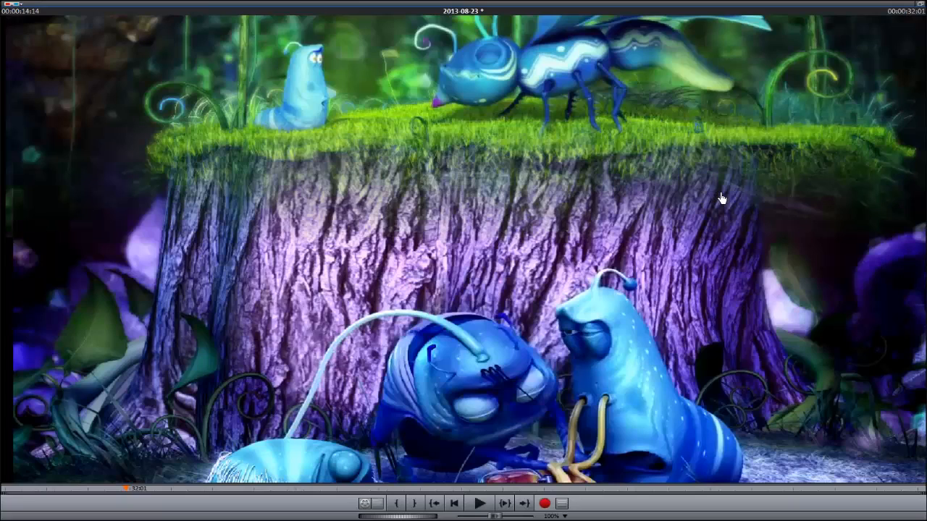
{"action": "left_click", "coordinate": [478, 503]}
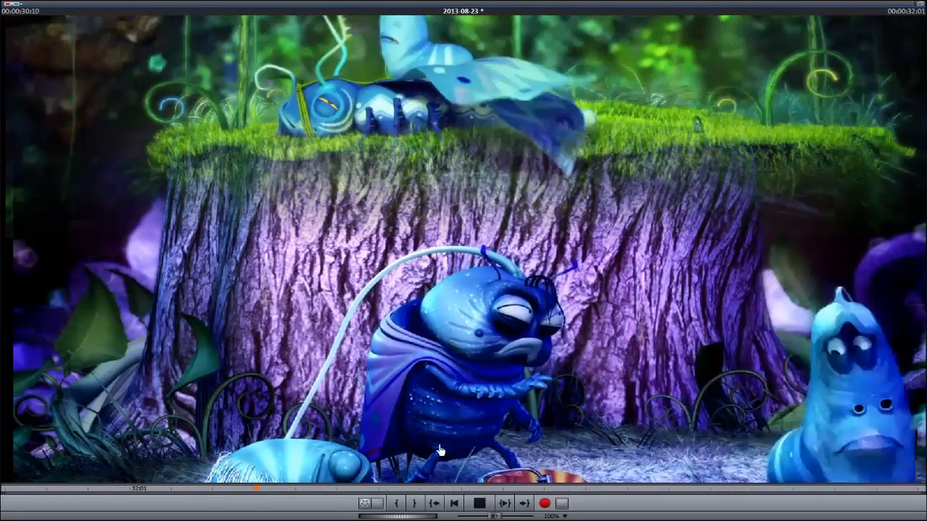
{"action": "key", "text": "space"}
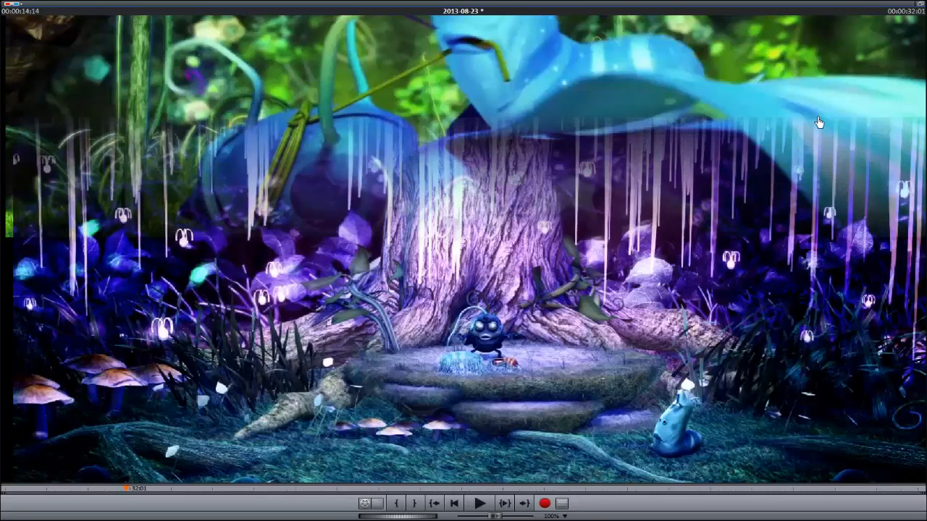
{"action": "left_click", "coordinate": [921, 9]}
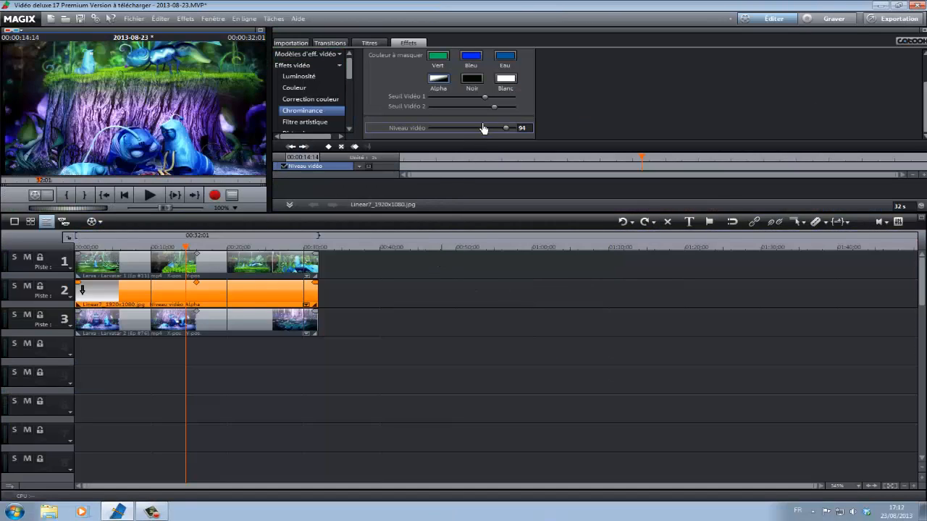
Step: Position the playhead at 00:00:28:04 and inspect the blend between the two videos in the maximised monitor
{"action": "left_click_drag", "start_coordinate": [188, 253], "coordinate": [288, 262]}
{"action": "left_click", "coordinate": [274, 265]}
{"action": "left_click", "coordinate": [254, 289]}
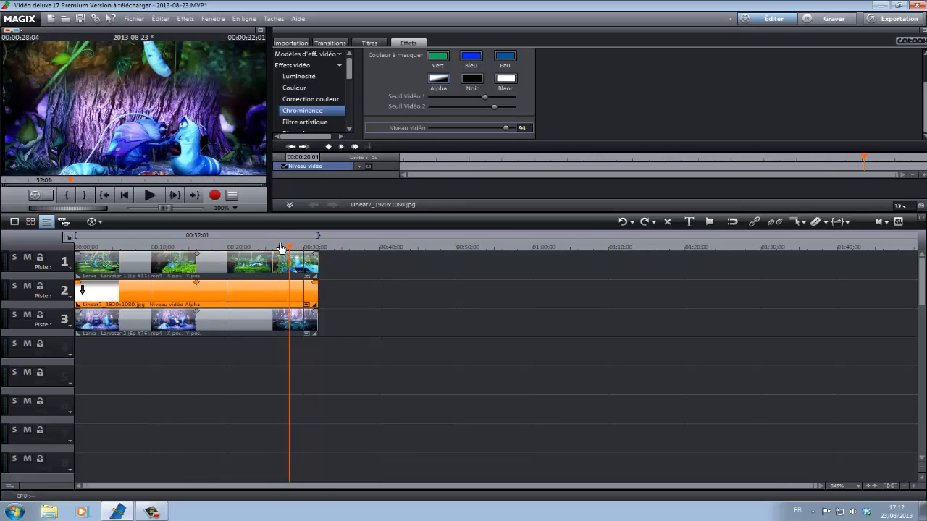
{"action": "double_click", "coordinate": [261, 36]}
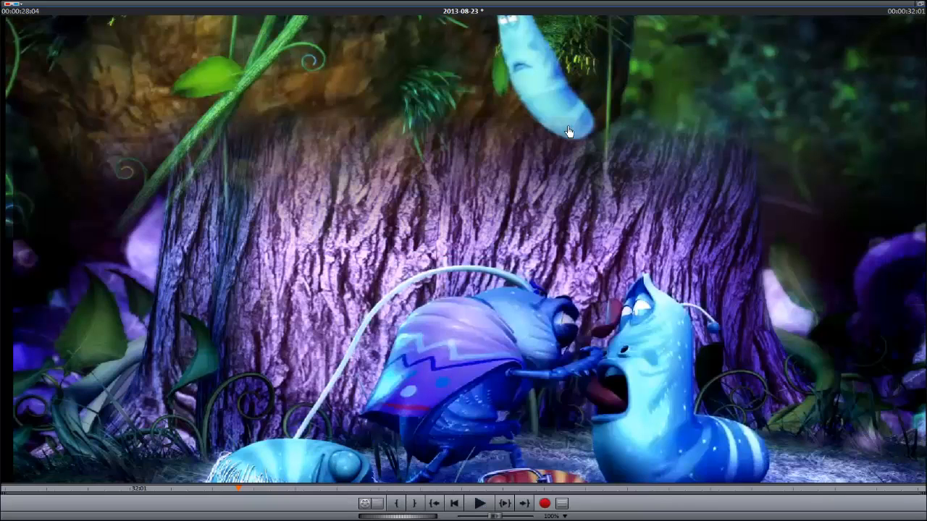
{"action": "left_click", "coordinate": [920, 6]}
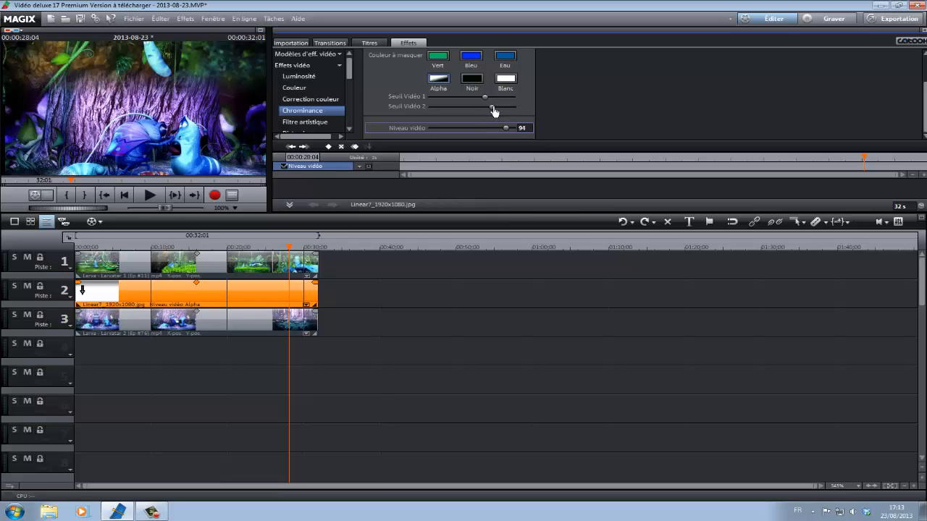
Step: Try a slightly higher Seuil Vidéo 2 on the Linear7 image, comparing the blend in the maximised monitor
{"action": "left_click", "coordinate": [261, 36]}
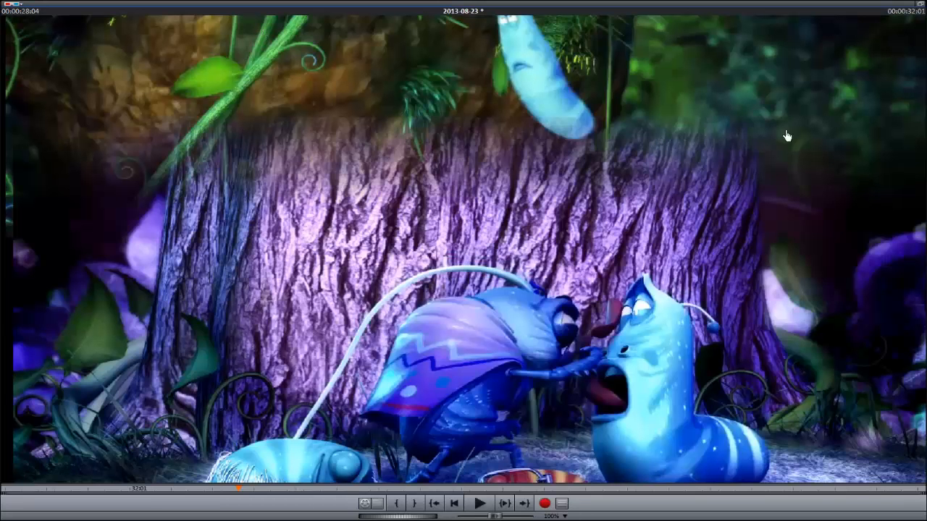
{"action": "left_click", "coordinate": [921, 4]}
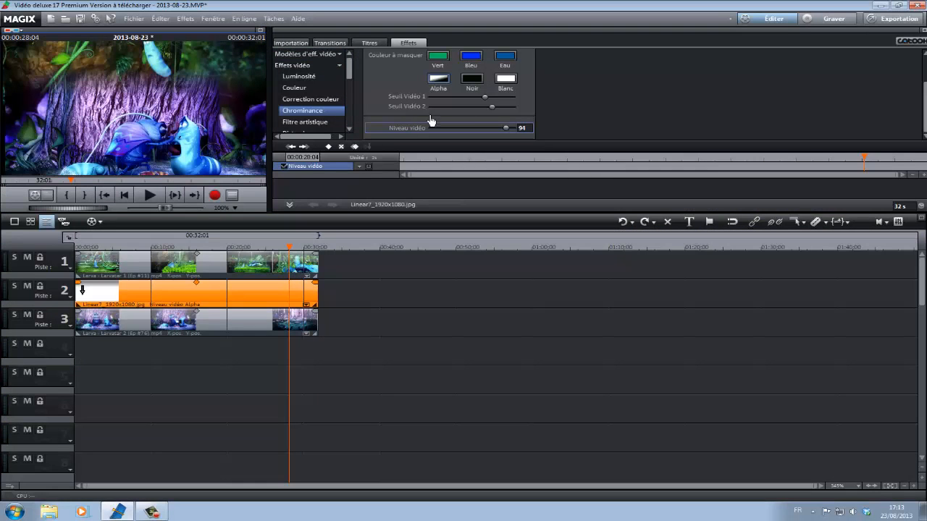
{"action": "left_click_drag", "start_coordinate": [493, 107], "coordinate": [495, 107]}
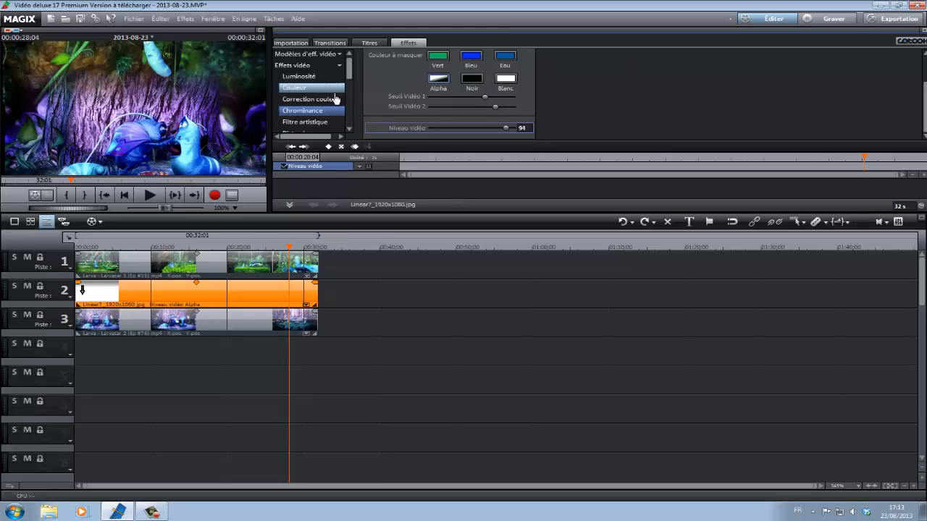
{"action": "left_click", "coordinate": [259, 34]}
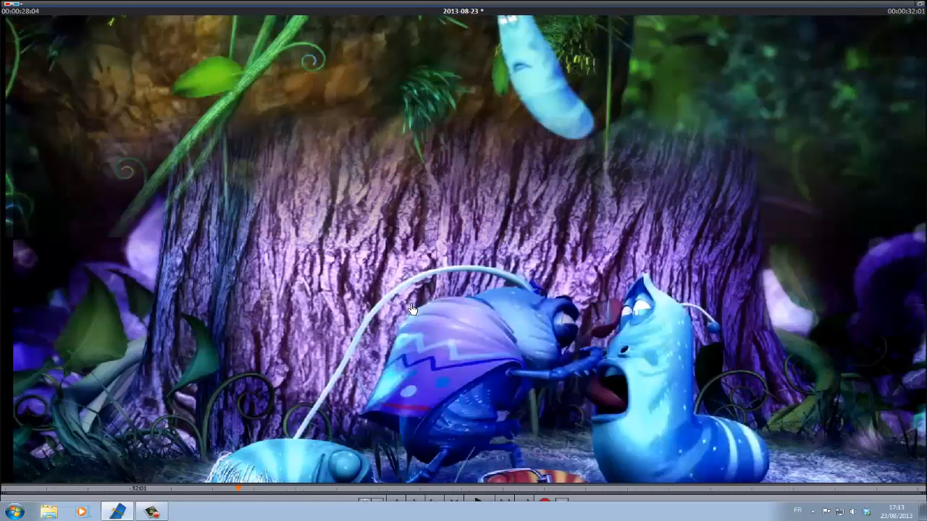
{"action": "left_click", "coordinate": [919, 4]}
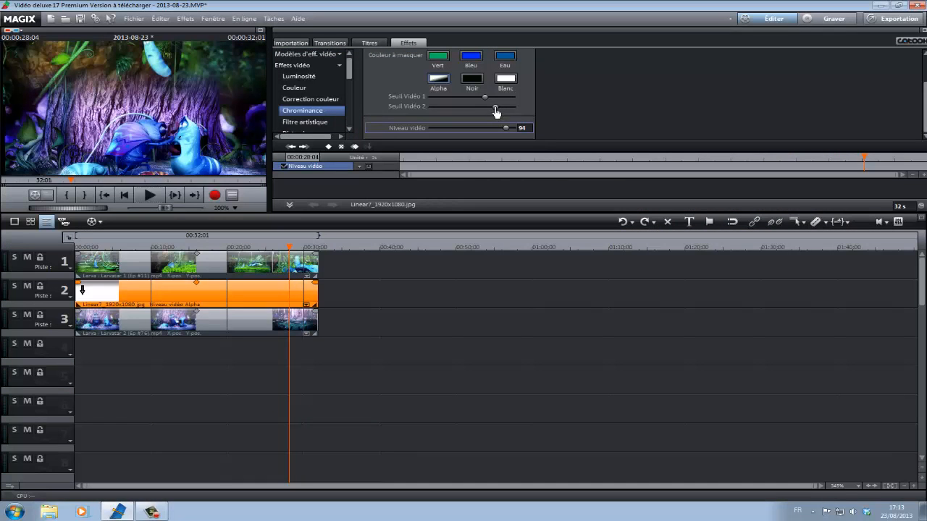
Step: Lower Niveau vidéo to 92 and Seuil Vidéo 2 slightly on the Linear7 image, checking the blend in the maximised monitor
{"action": "left_click_drag", "start_coordinate": [497, 108], "coordinate": [493, 108]}
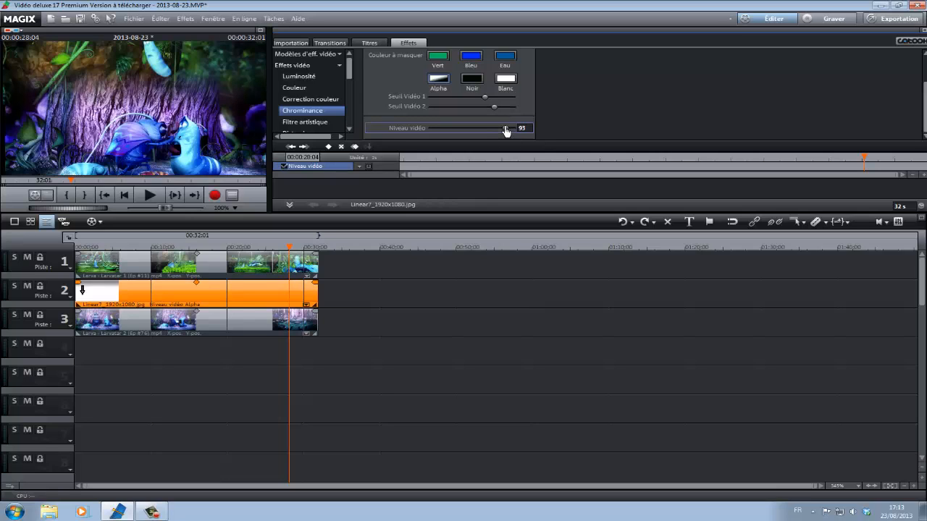
{"action": "left_click_drag", "start_coordinate": [506, 129], "coordinate": [504, 130]}
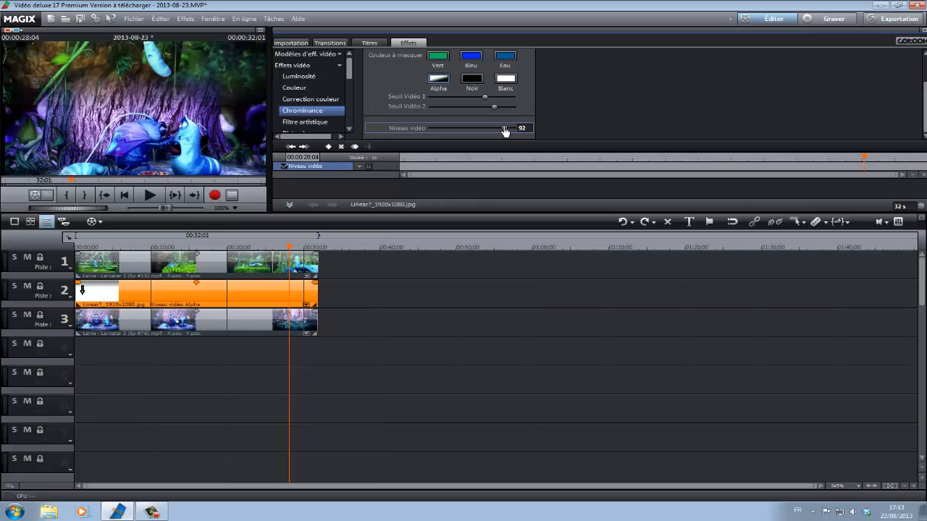
{"action": "left_click", "coordinate": [259, 30]}
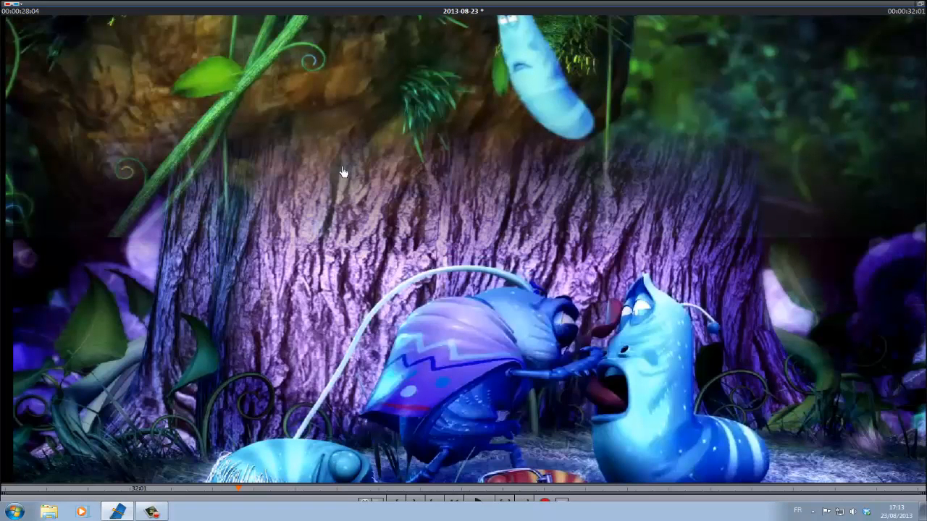
{"action": "left_click", "coordinate": [918, 6]}
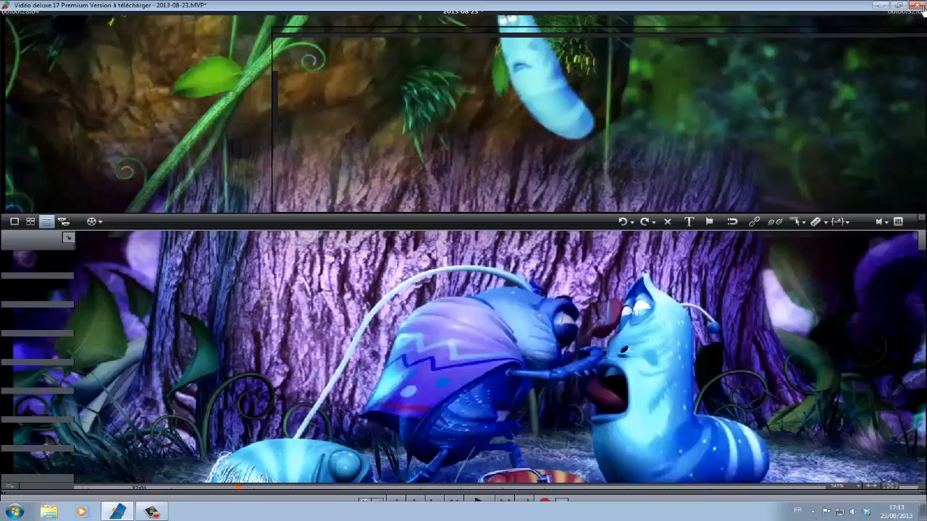
{"action": "left_click_drag", "start_coordinate": [493, 111], "coordinate": [490, 112]}
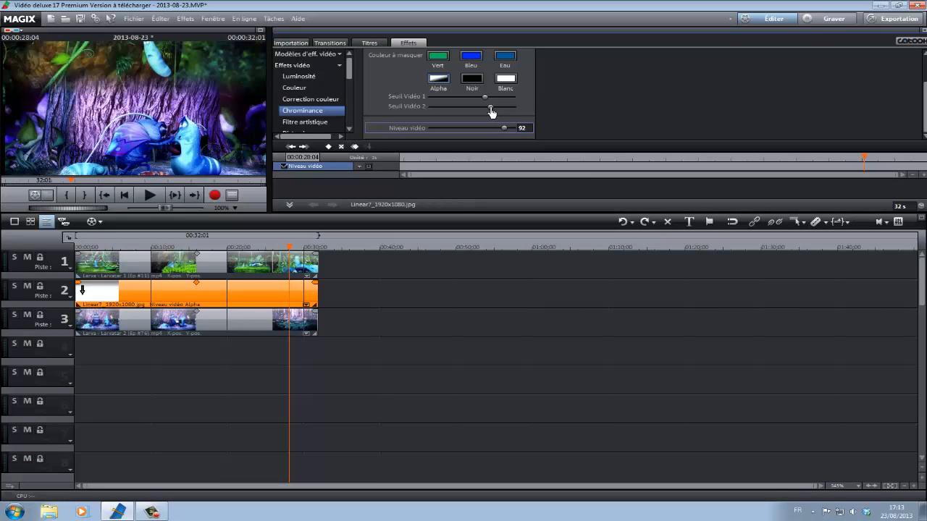
{"action": "left_click", "coordinate": [261, 30]}
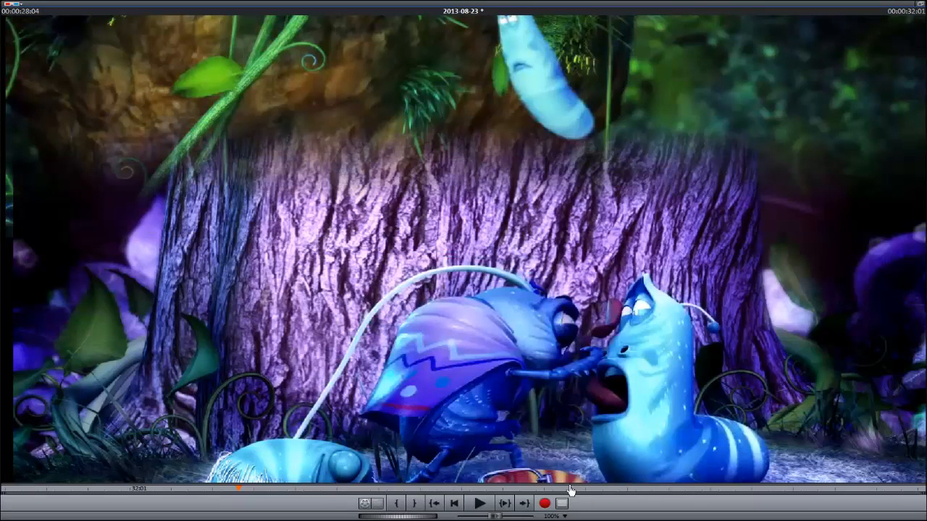
{"action": "left_click", "coordinate": [918, 8]}
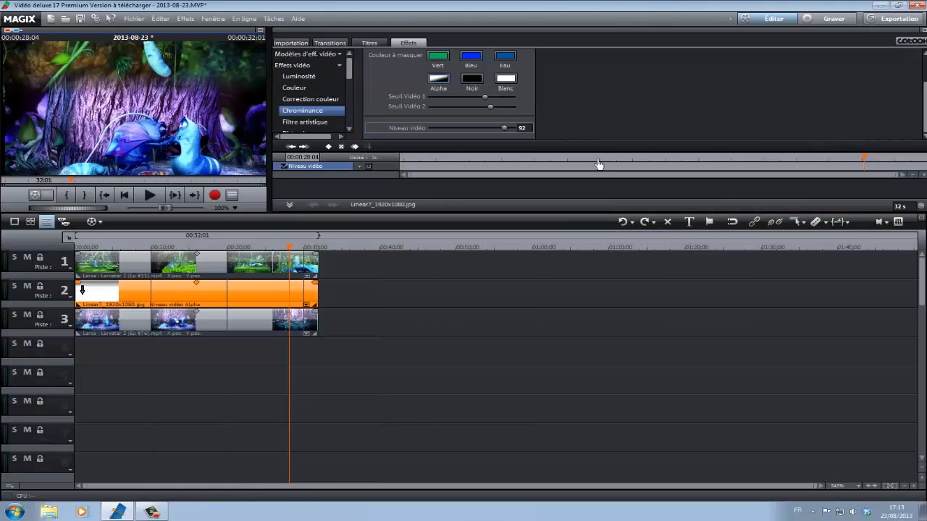
Step: Play the adjusted blend in the maximised monitor from 00:00:23:02 to the end of the project, then restore the normal view
{"action": "left_click_drag", "start_coordinate": [289, 249], "coordinate": [250, 248]}
{"action": "left_click", "coordinate": [262, 33]}
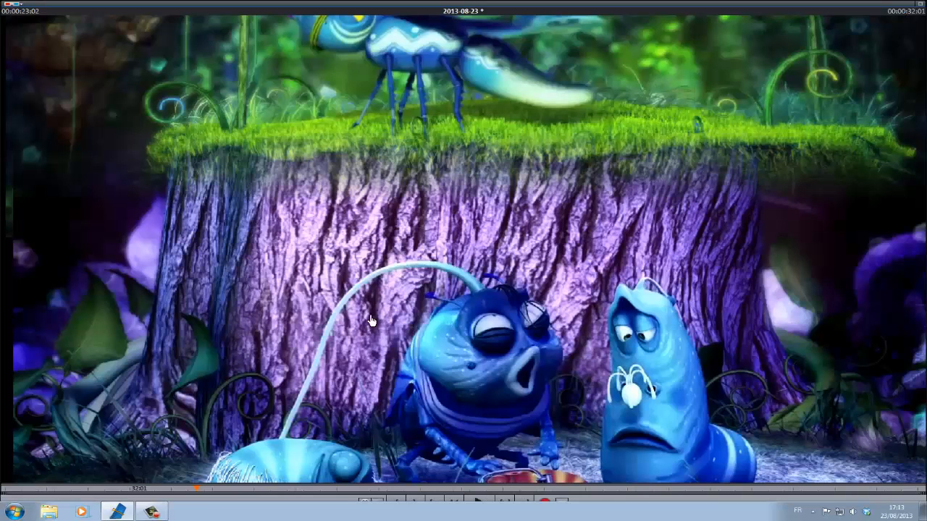
{"action": "left_click", "coordinate": [481, 504]}
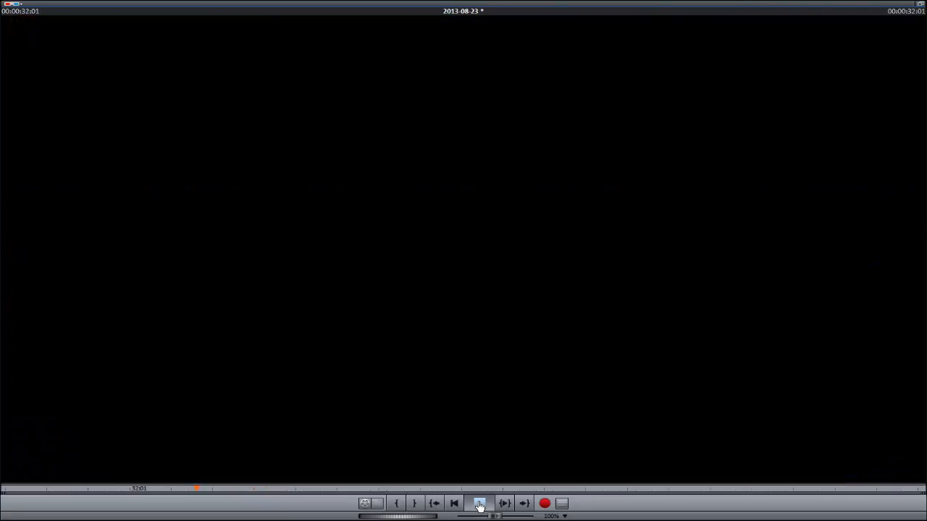
{"action": "left_click", "coordinate": [479, 503]}
{"action": "left_click", "coordinate": [919, 6]}
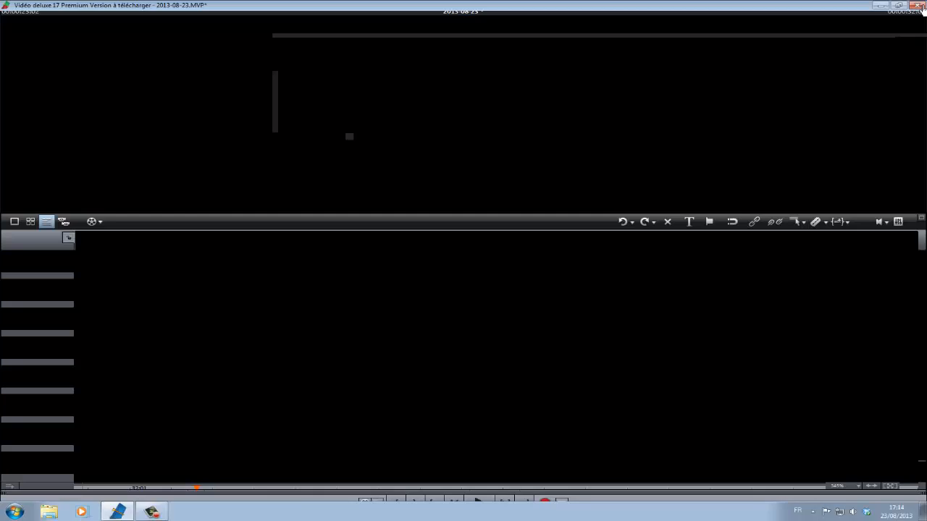